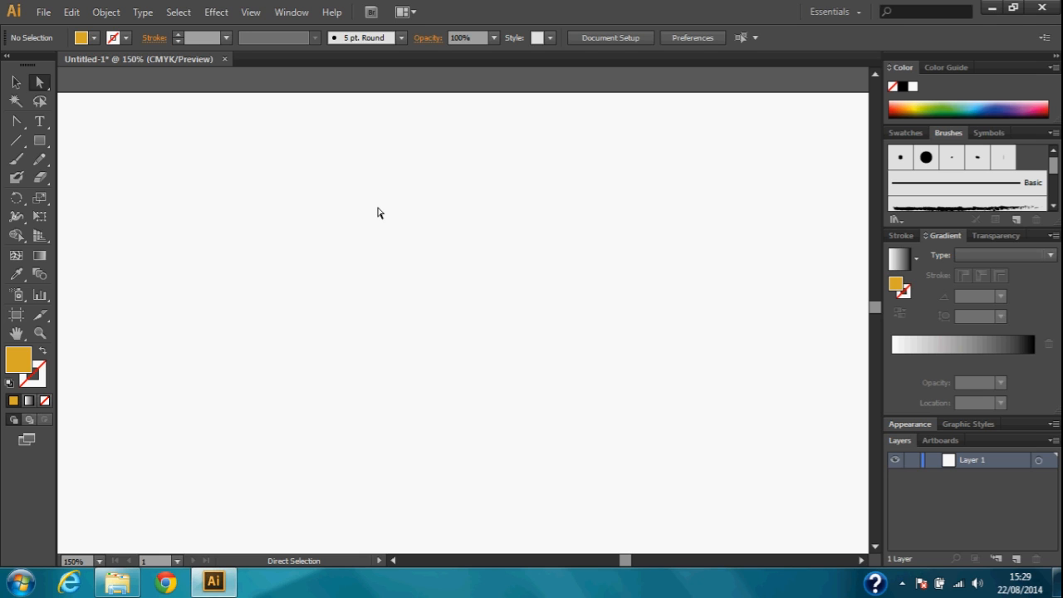
Open the Pathfinder panel
left_click(288, 15)
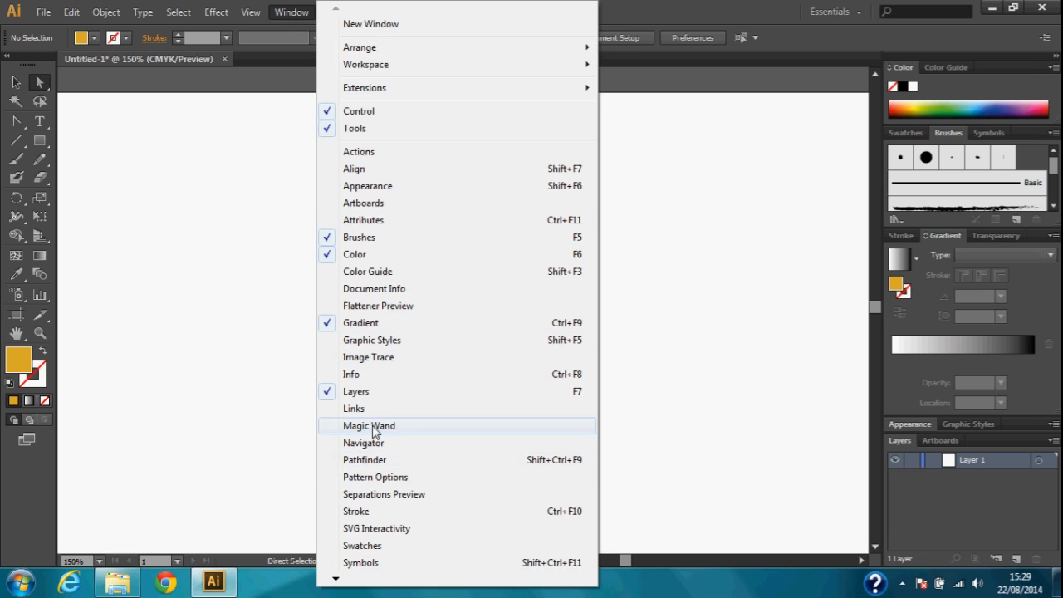
mouse_move(383, 96)
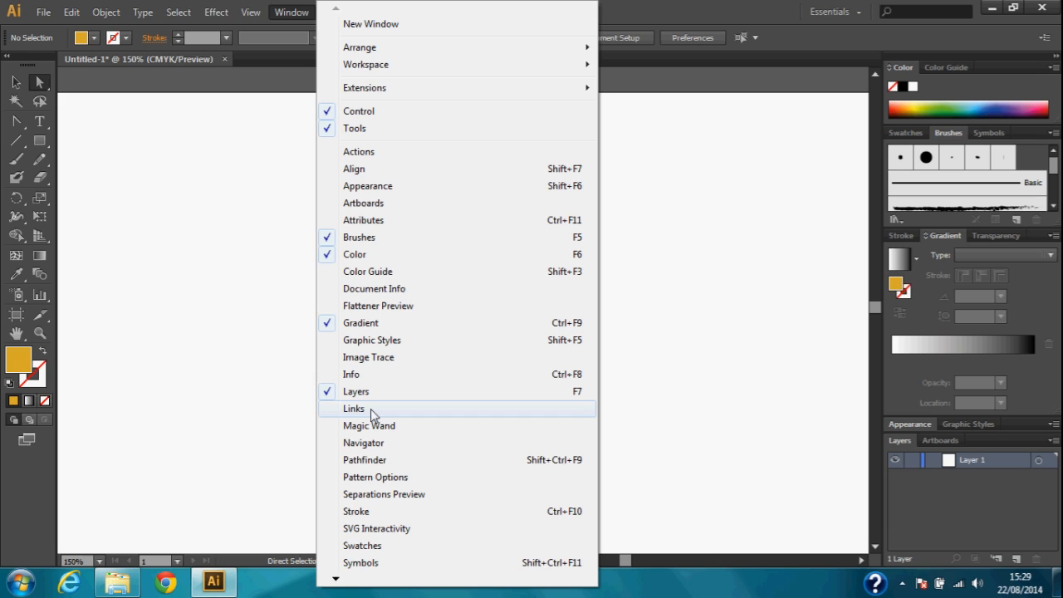
left_click(363, 462)
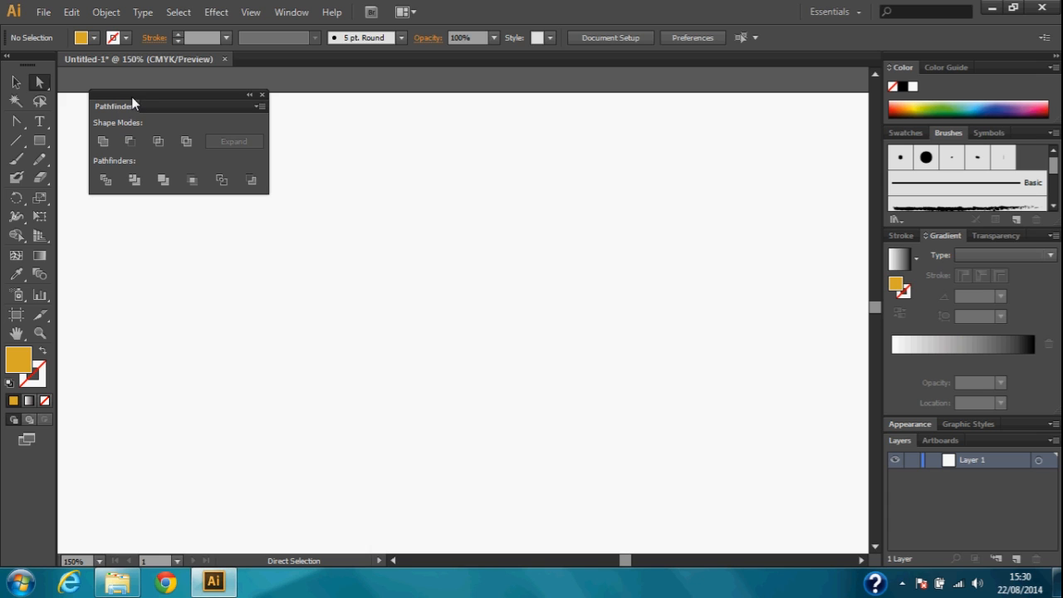
Dock the Pathfinder panel with the Swatches, Brushes and Symbols group, and float it again over the artboard
mouse_move(132, 98)
left_mouse_down()
mouse_move(154, 130)
mouse_move(140, 140)
mouse_move(145, 82)
mouse_move(419, 65)
mouse_move(663, 170)
mouse_move(243, 124)
mouse_move(134, 88)
left_mouse_up()
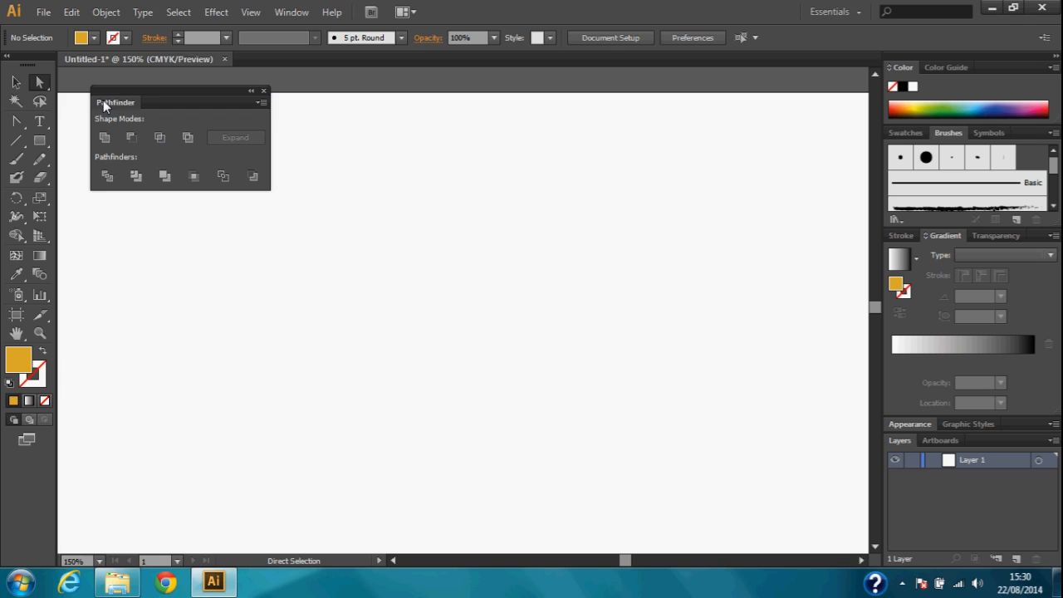
mouse_move(103, 99)
left_mouse_down()
mouse_move(191, 119)
mouse_move(689, 138)
mouse_move(796, 112)
mouse_move(898, 127)
mouse_move(885, 143)
mouse_move(898, 145)
left_mouse_up()
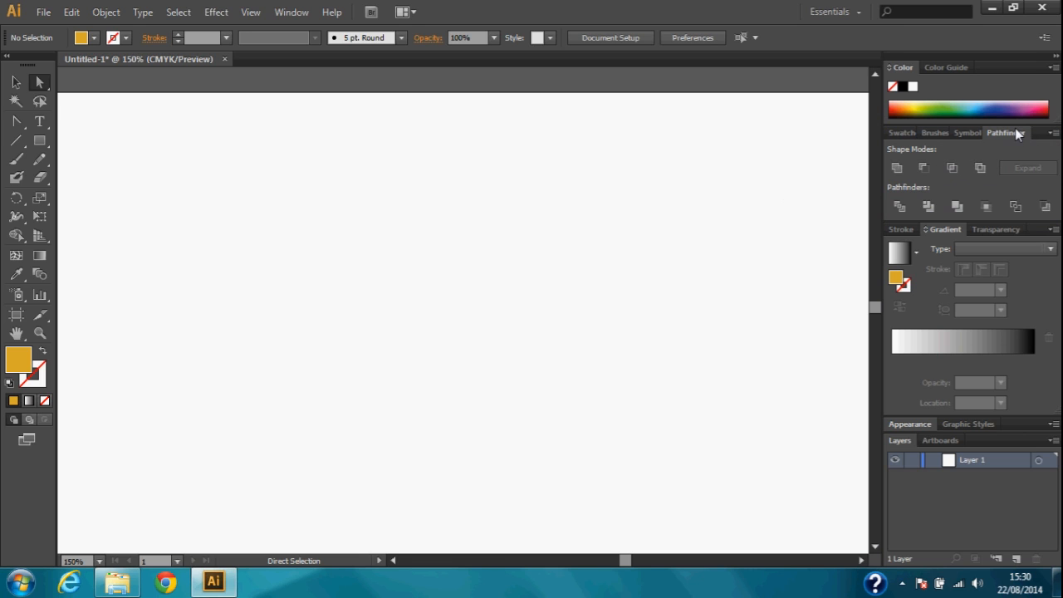
left_click_drag(1014, 130, 652, 106)
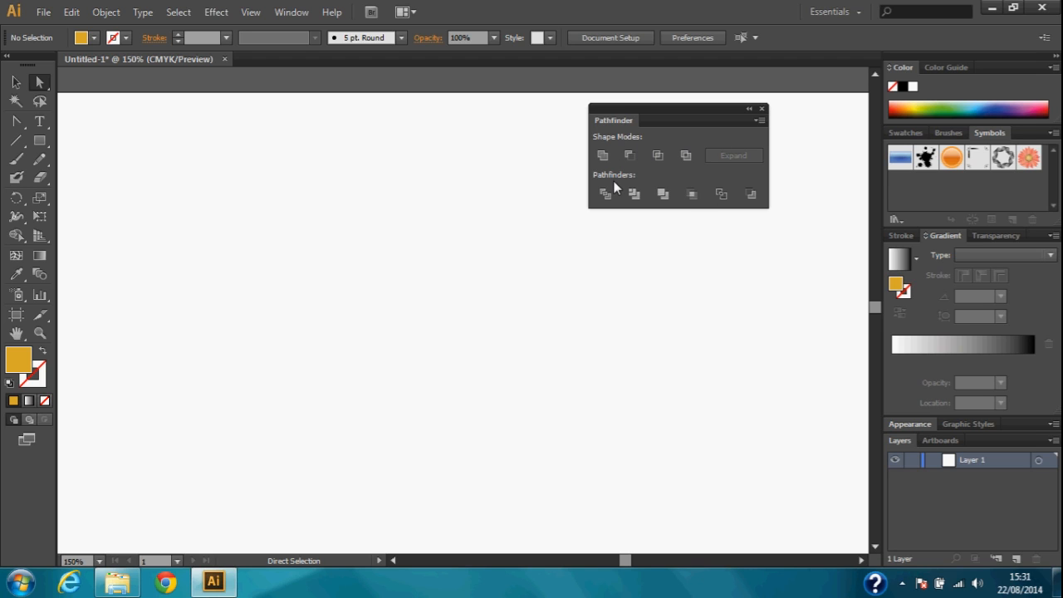
Draw a gold square and a tall ellipse in front of it, centred on the square and extending below its lower edge
left_click(40, 143)
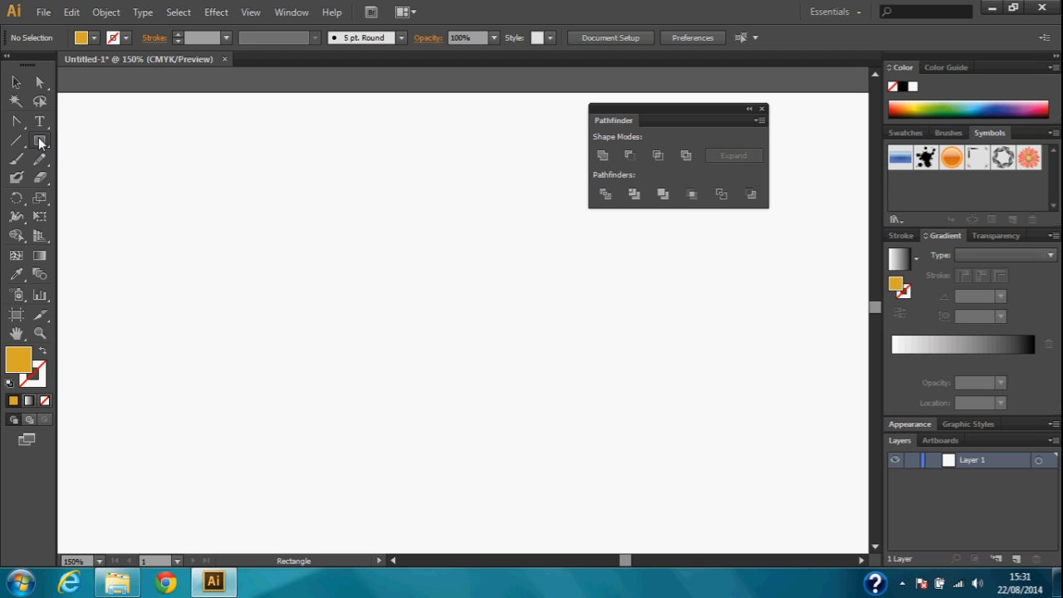
left_click_drag(216, 221, 358, 362)
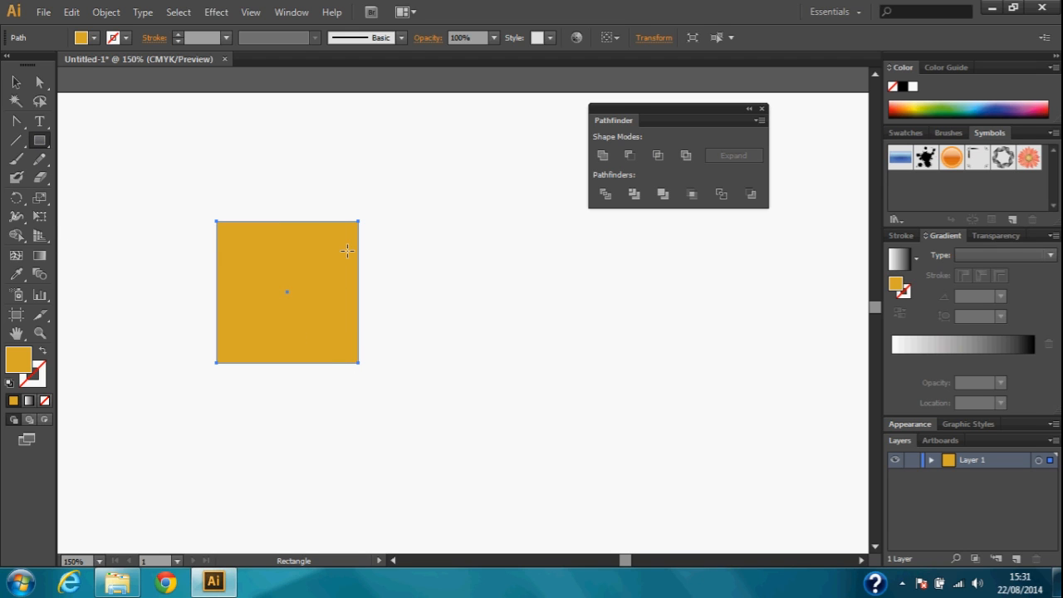
left_click(43, 139)
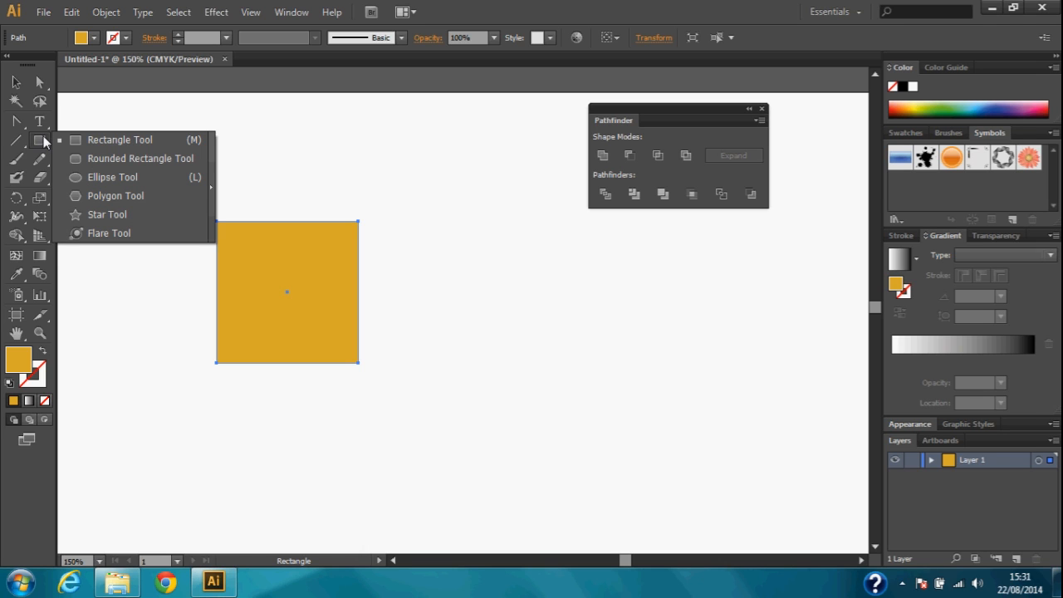
left_click(114, 176)
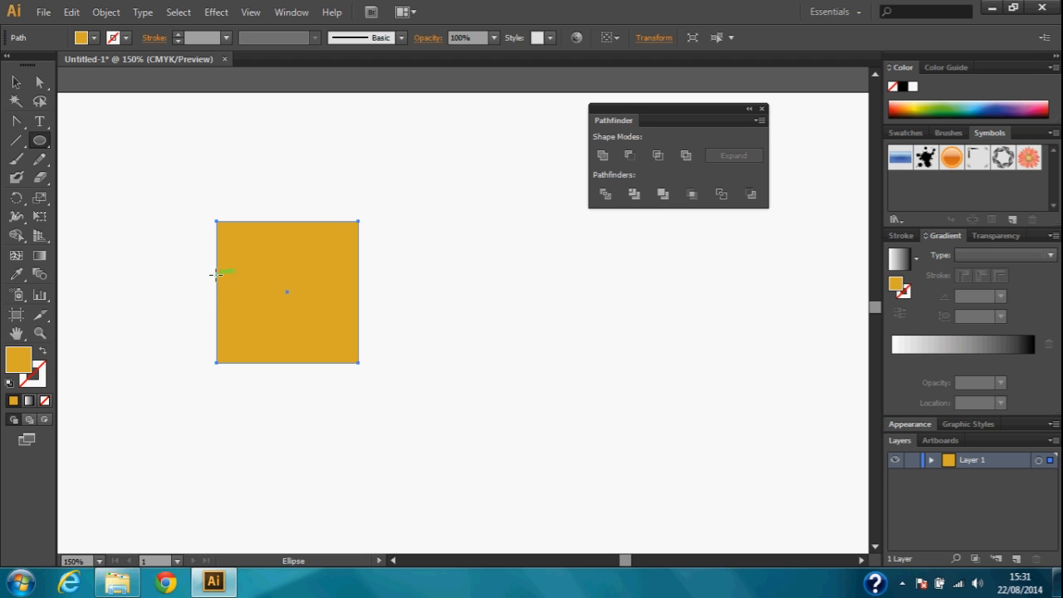
left_click_drag(229, 264, 347, 474)
left_click(16, 82)
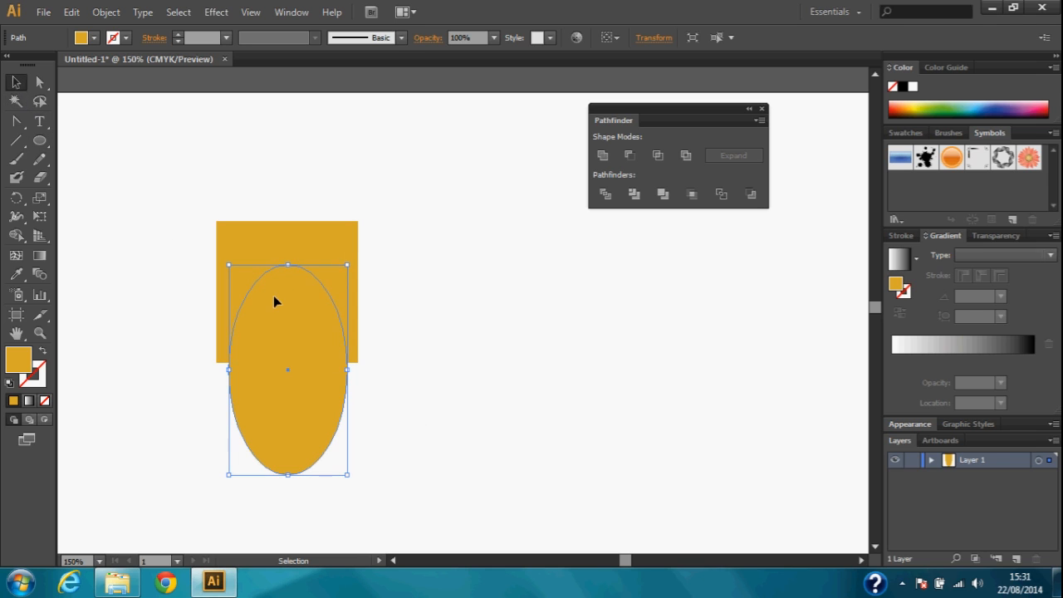
left_click_drag(292, 351, 292, 324)
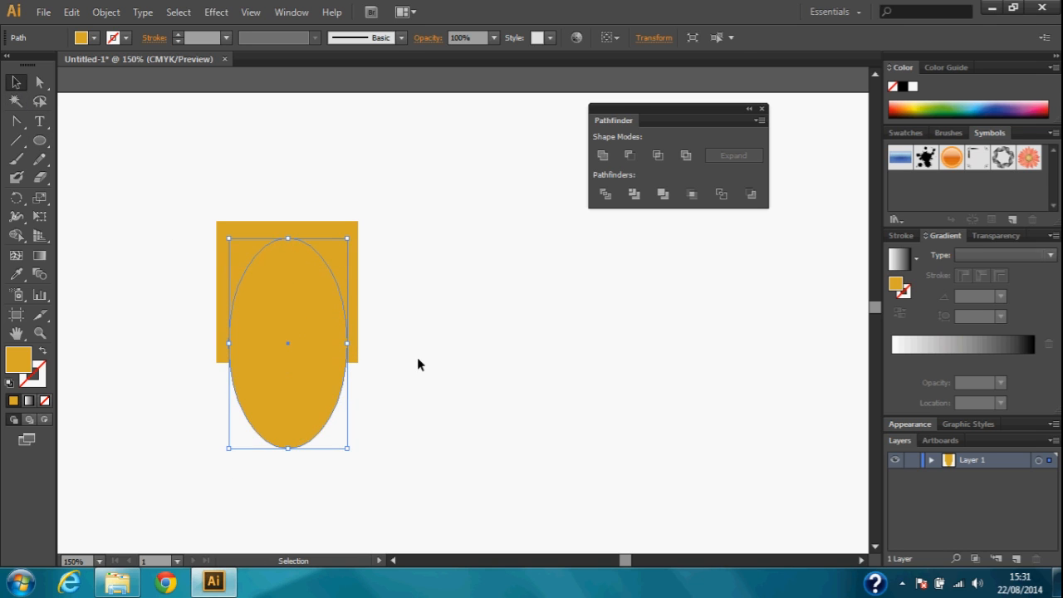
Recolour the ellipse with a green swatch and deselect it
left_click(418, 364)
left_click(278, 338)
left_click(905, 132)
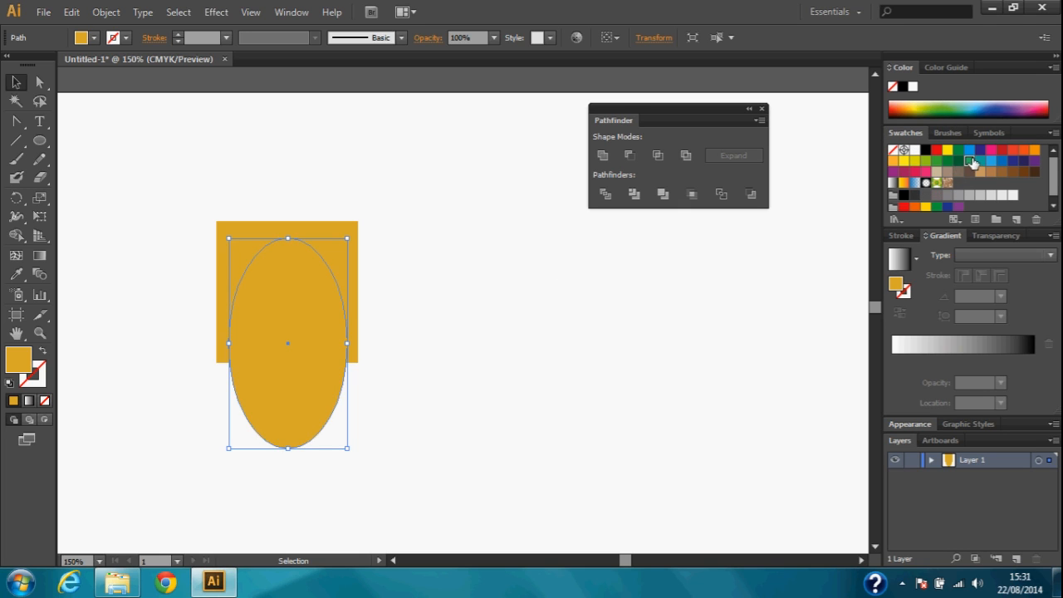
left_click(969, 161)
left_click(509, 369)
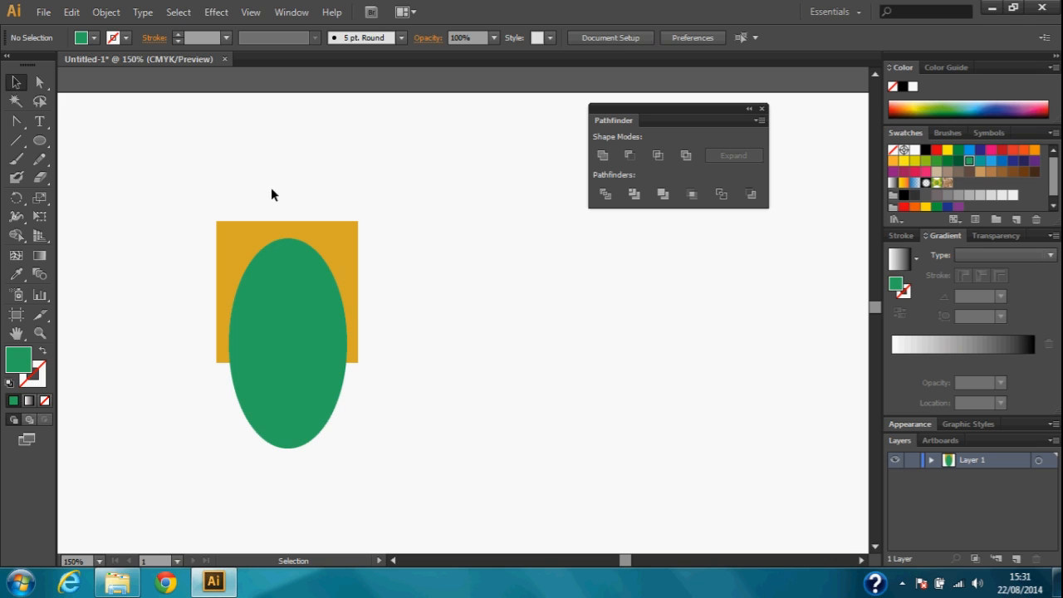
Select the gold square and green ellipse together with a selection marquee, and clear the selection
left_click_drag(182, 191, 403, 453)
left_click(449, 400)
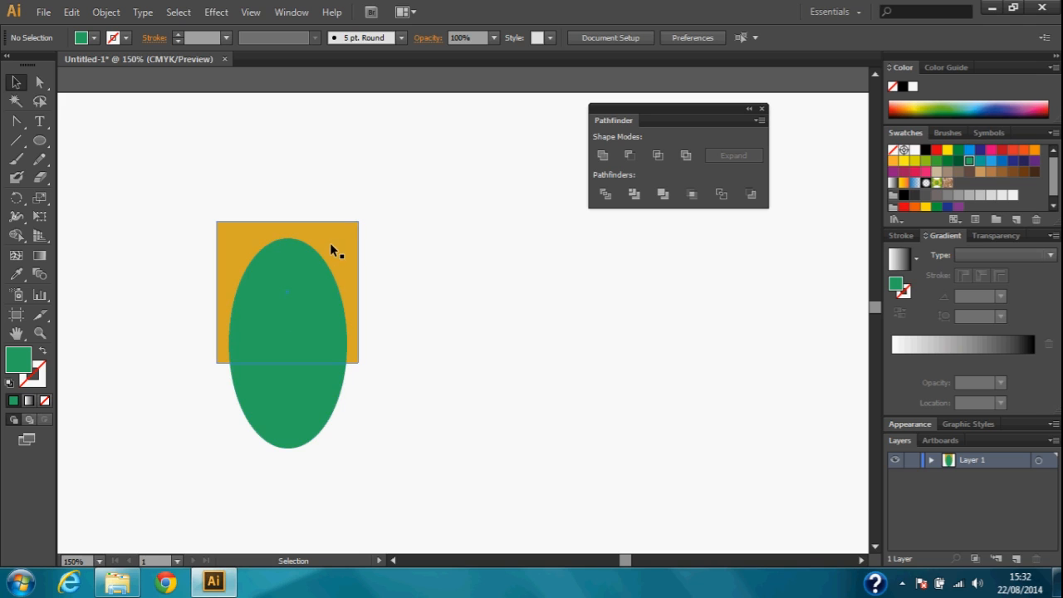
left_click(262, 383)
left_click(437, 258)
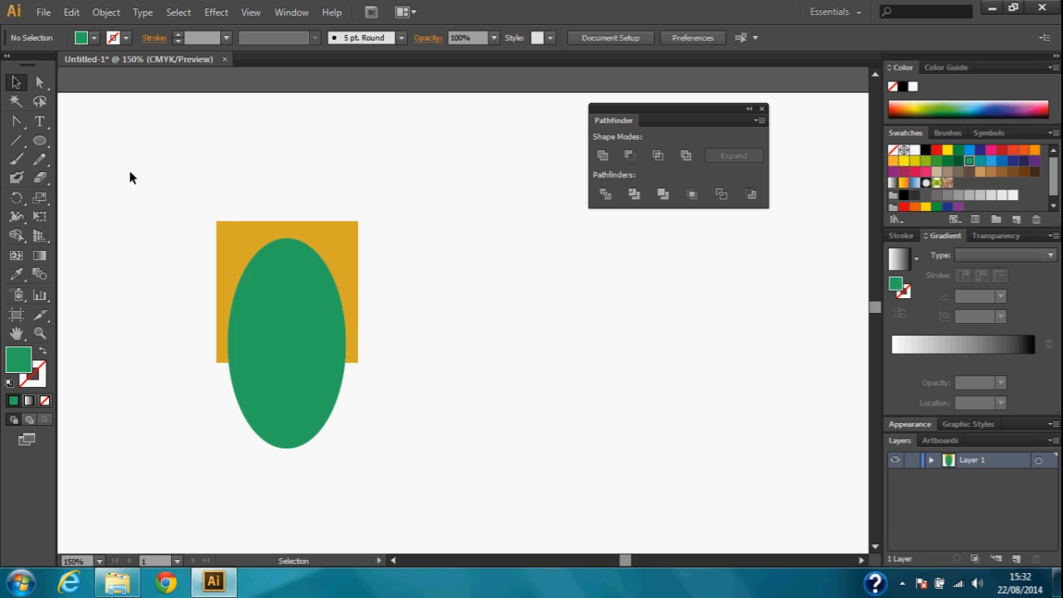
left_click_drag(190, 200, 396, 468)
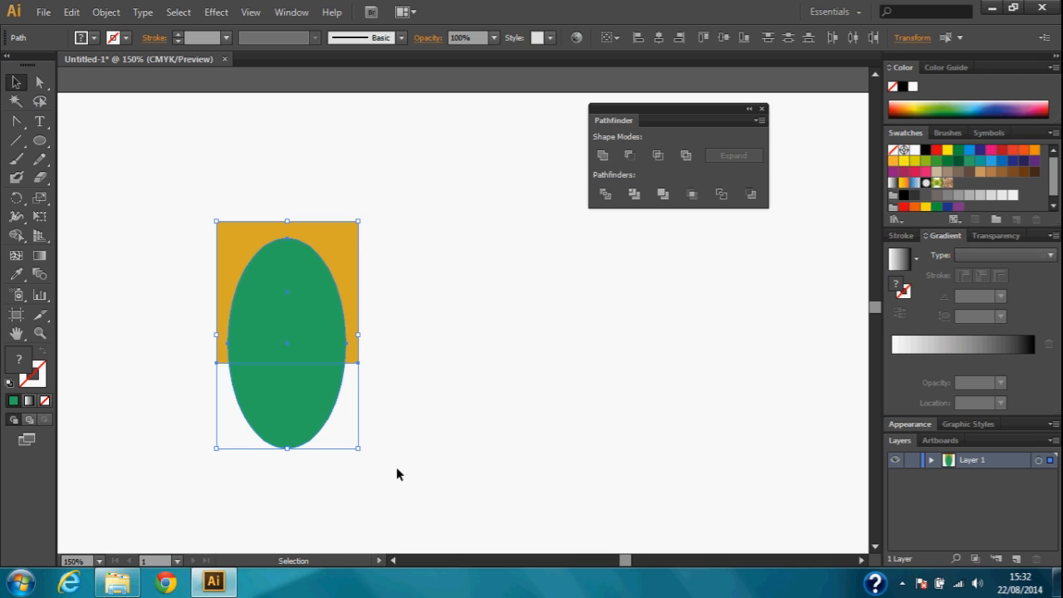
left_click(396, 467)
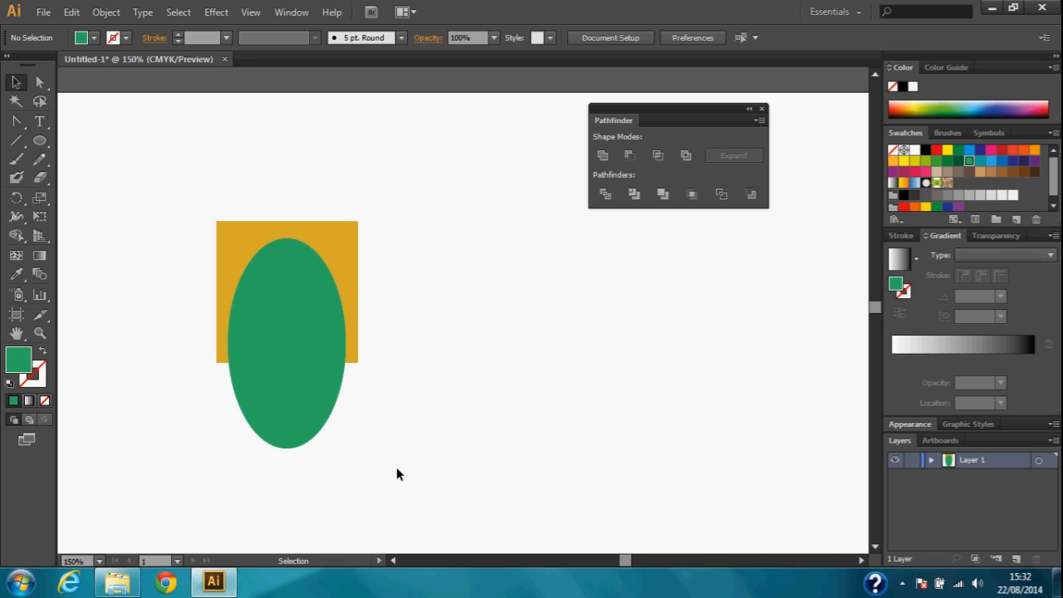
Select the green ellipse, add the gold square to the selection, and deselect both shapes
left_click(284, 415)
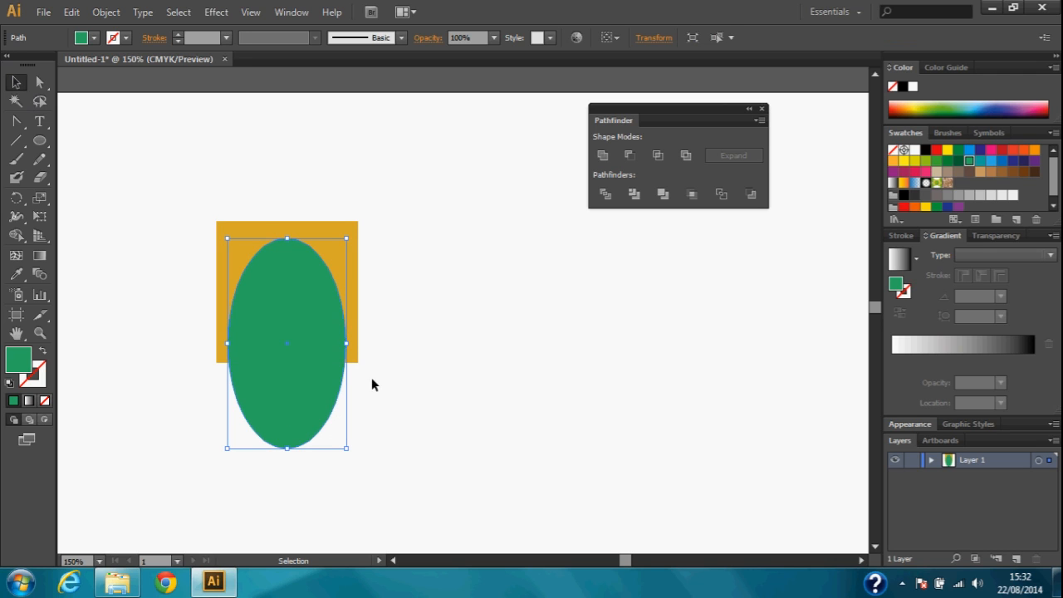
left_click(346, 228, "shift")
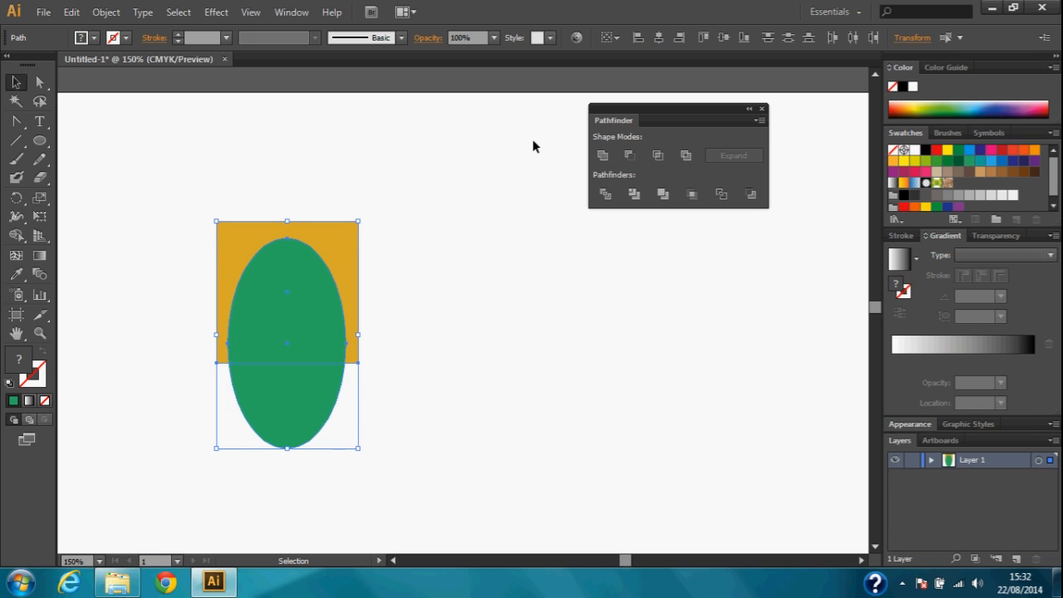
left_click(466, 201)
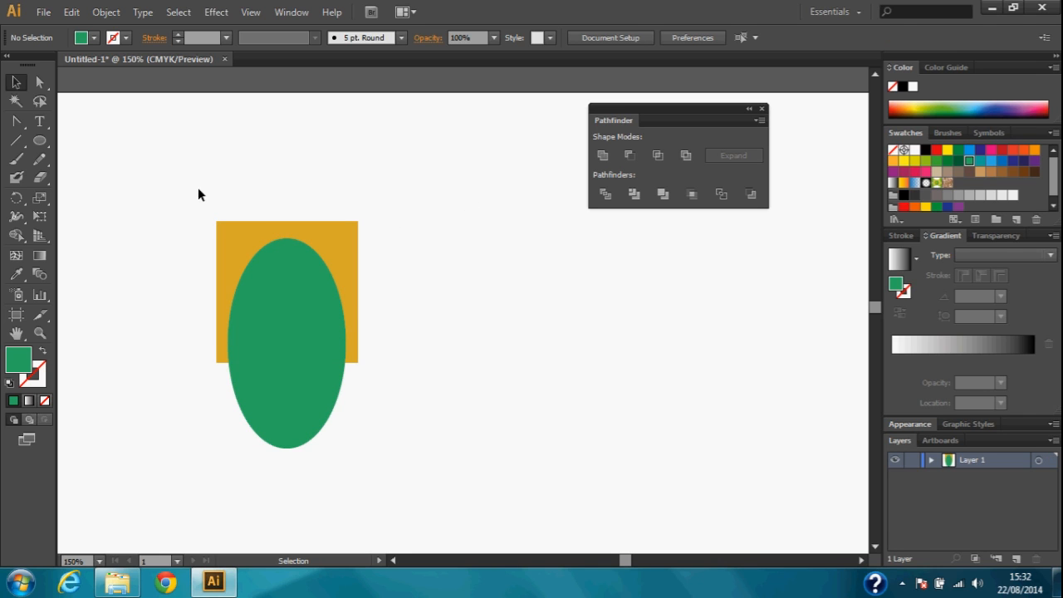
Select both shapes with a marquee and place the floating Pathfinder panel closer to them
left_click_drag(198, 195, 391, 451)
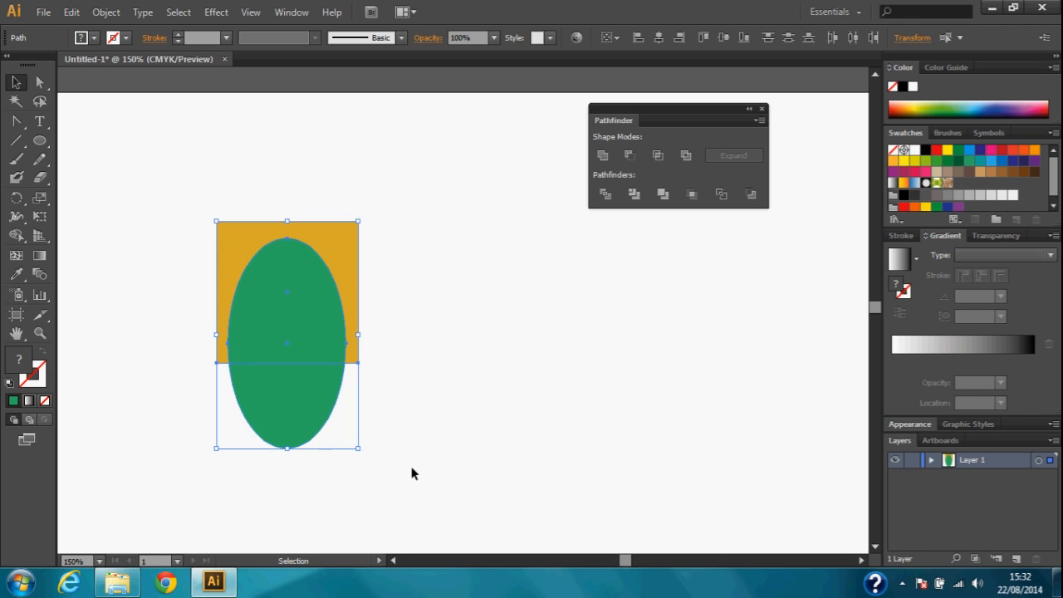
left_click(413, 473)
left_click_drag(208, 210, 397, 473)
left_click_drag(658, 108, 505, 107)
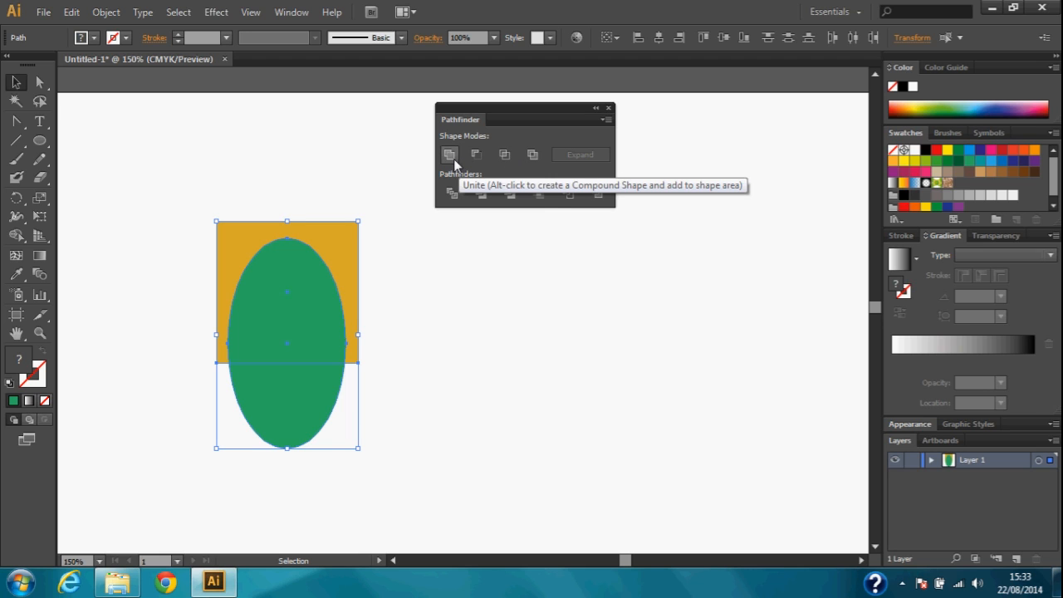
Try Minus Front on the two shapes to cut the ellipse out of the square, and undo the cut
left_click_drag(177, 194, 396, 449)
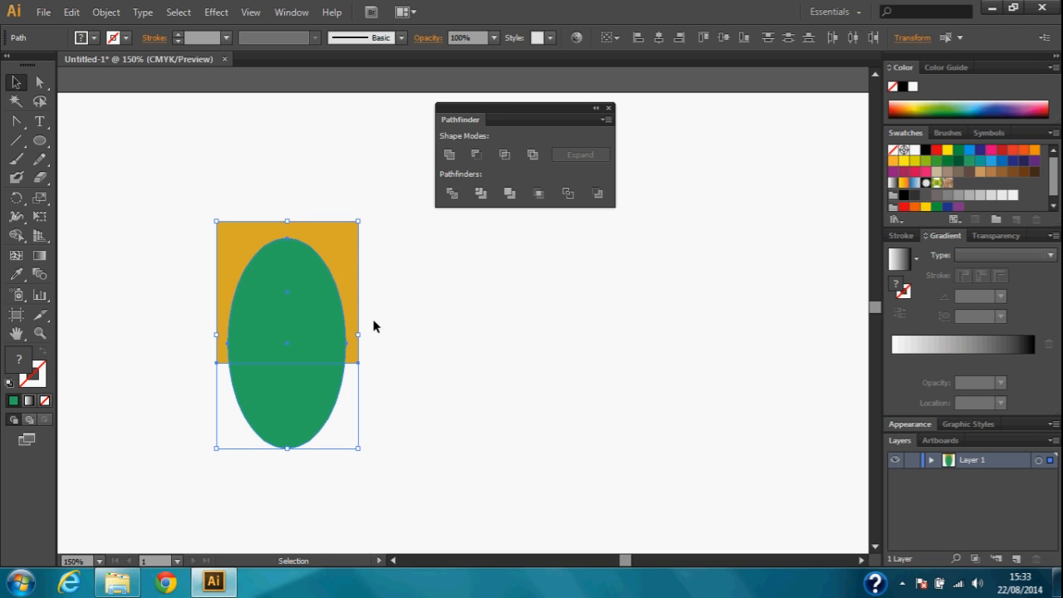
left_click(476, 155)
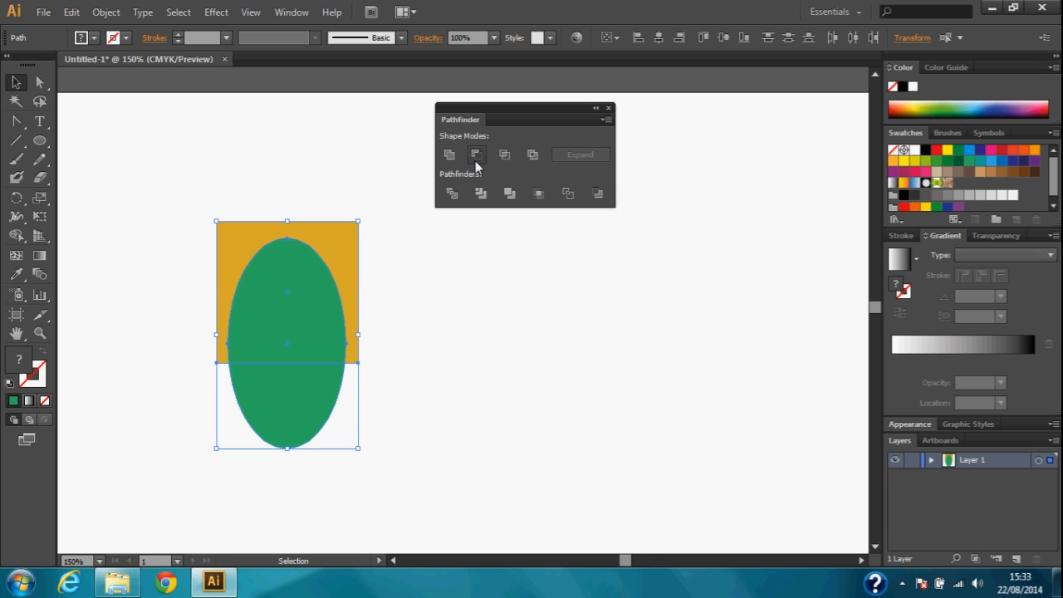
left_click(313, 157)
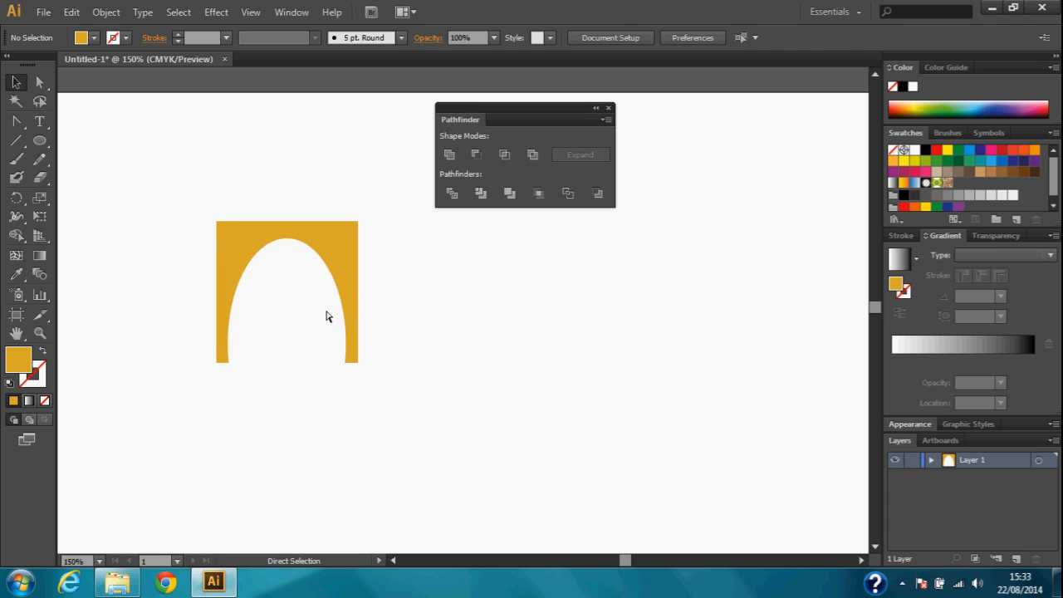
key("ctrl+f")
left_click(270, 177)
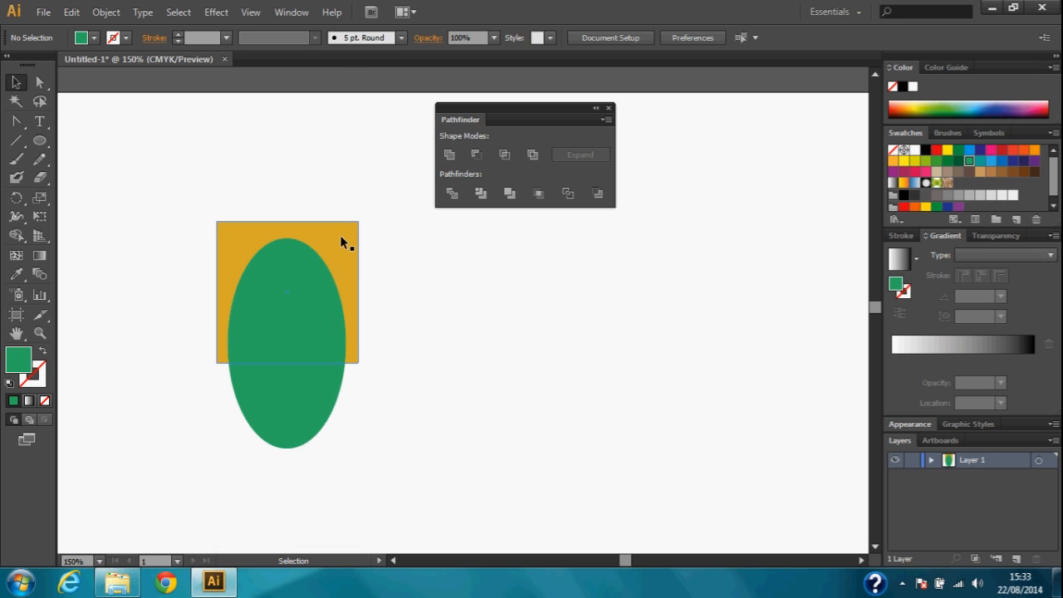
Subtract the green ellipse from the gold square with Minus Front
left_click_drag(191, 205, 410, 490)
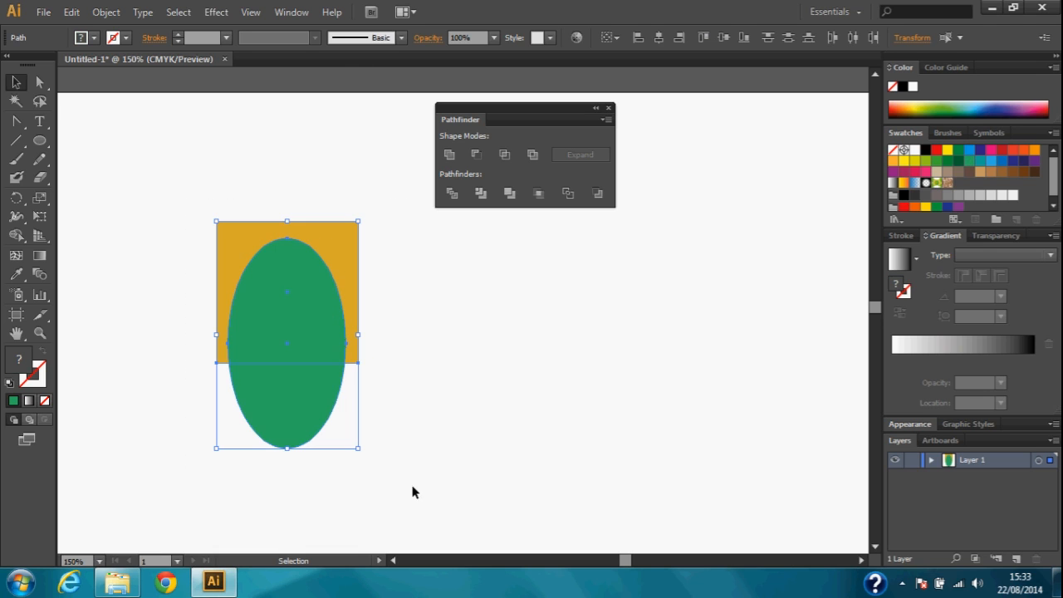
left_click(479, 153)
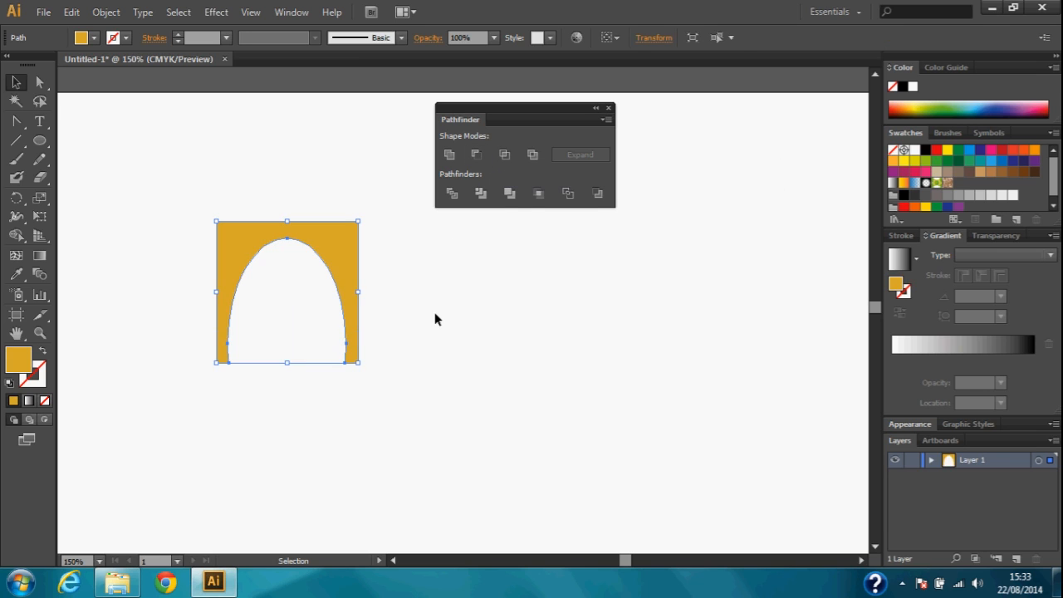
left_click(435, 319)
Squash the gold arch vertically to less than half its height, and undo both the squash and the Minus Front cut
left_click_drag(183, 187, 383, 394)
left_click_drag(287, 220, 303, 307)
left_click(190, 264)
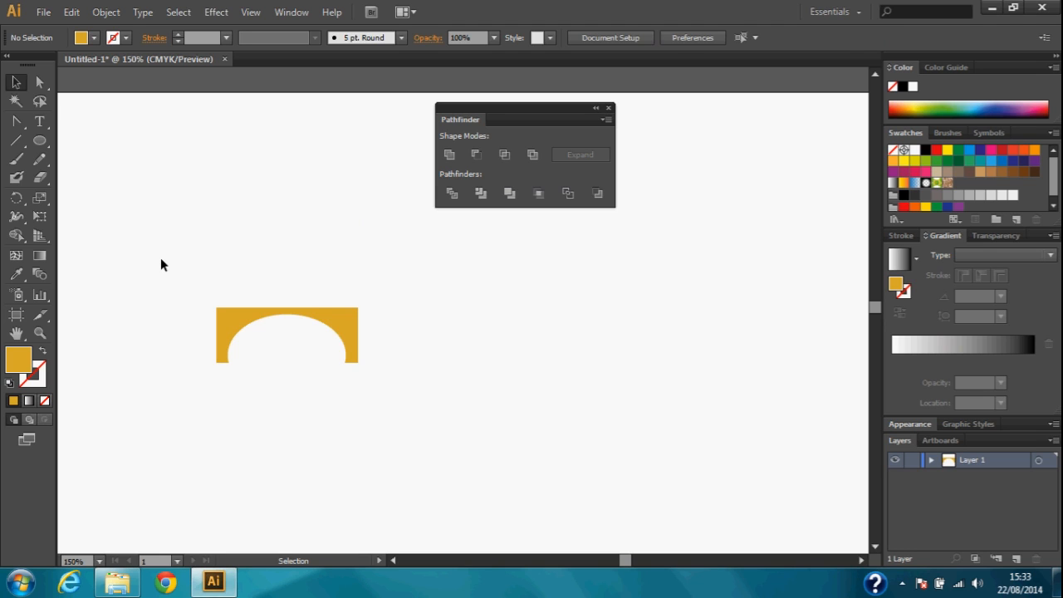
key("ctrl+z")
key("ctrl+z")
Reshape the green ellipse into a circle overlapping the square's right edge, and add a smaller copy overlapping the circle's right side
left_click_drag(178, 187, 406, 466)
left_click(365, 434)
left_click(297, 290)
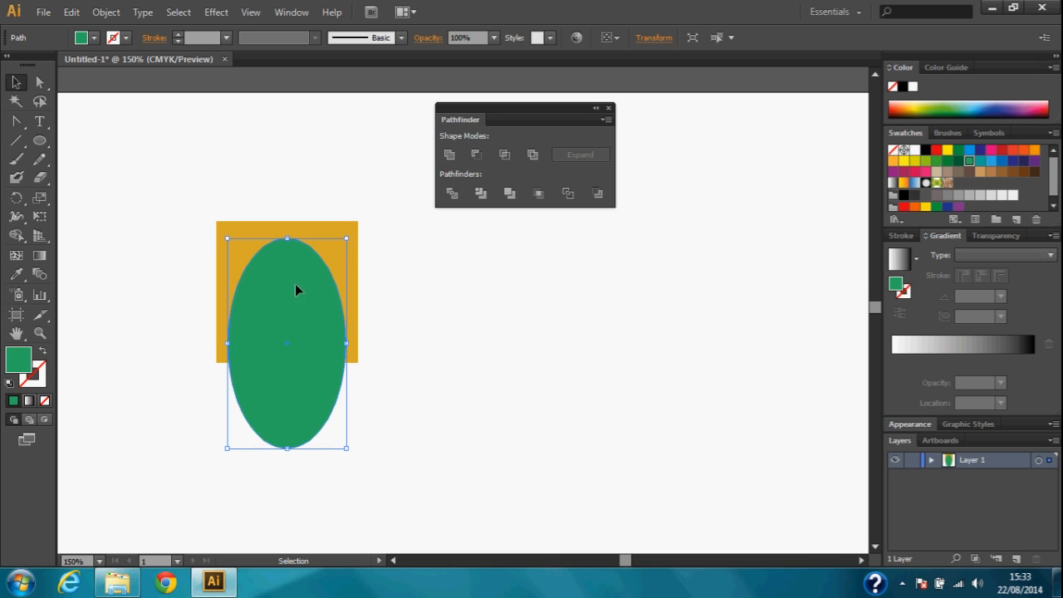
left_click_drag(287, 238, 286, 331)
left_click_drag(291, 378, 448, 284)
left_click_drag(502, 232, 475, 259)
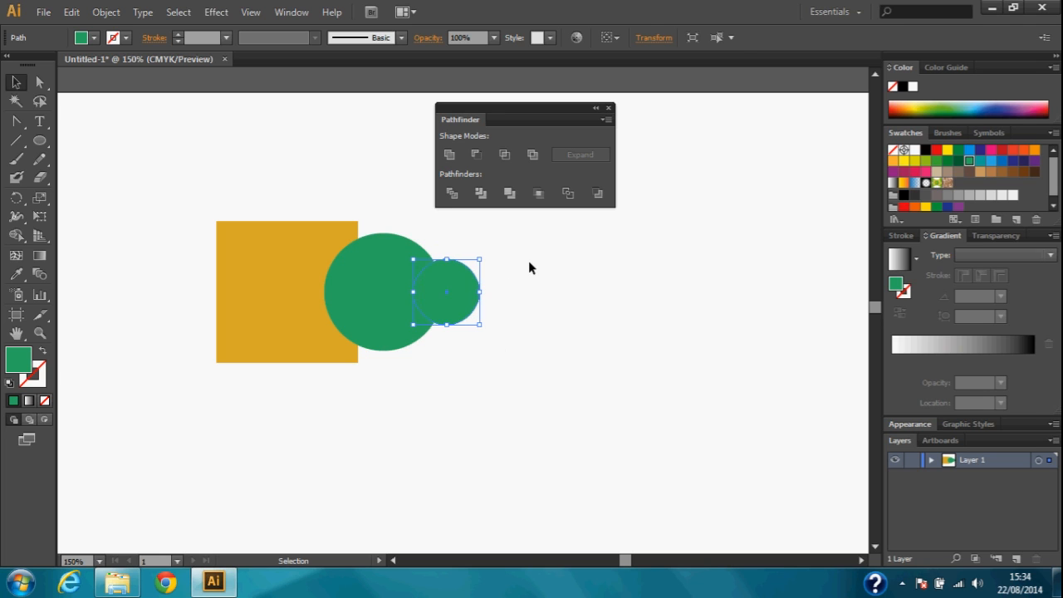
Merge the two overlapping green circles into one shape with Unite
left_click(503, 280)
left_click_drag(503, 285, 391, 279)
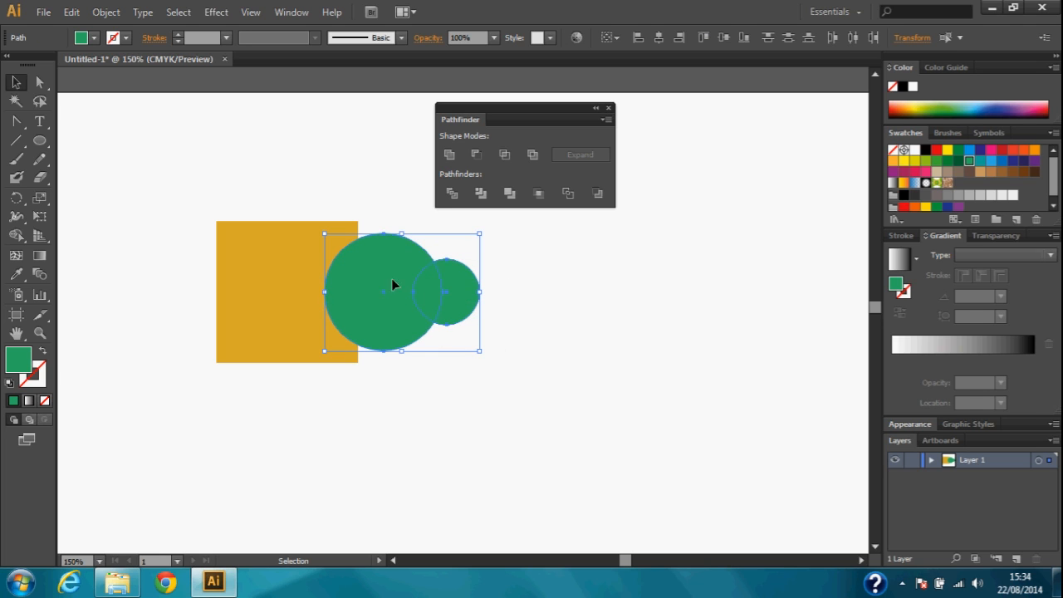
left_click(454, 159)
left_click(469, 248)
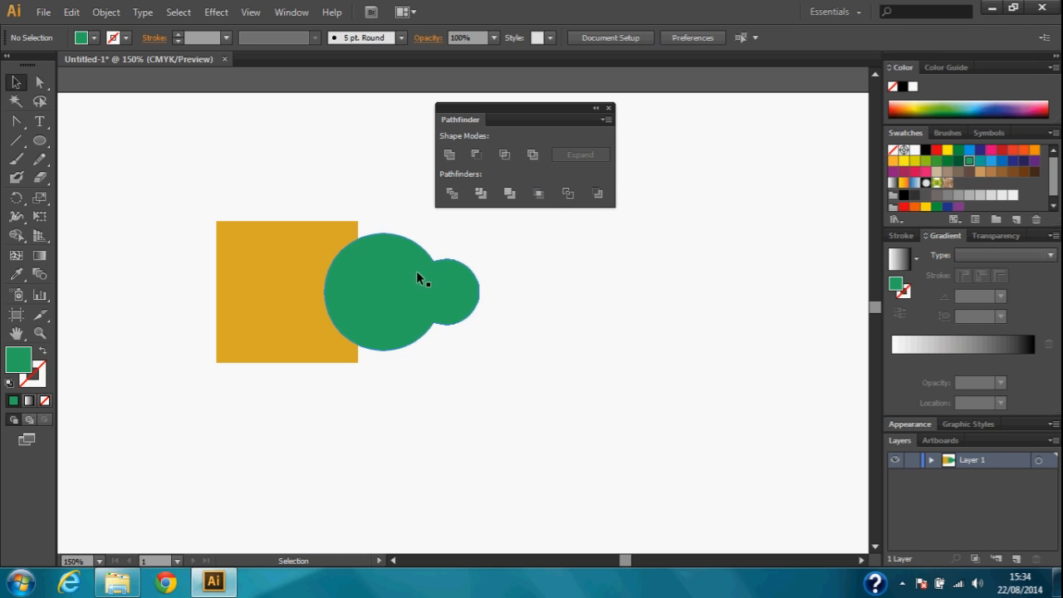
Merge the green double-circle shape and the gold square into one shape with Unite
left_click(383, 291)
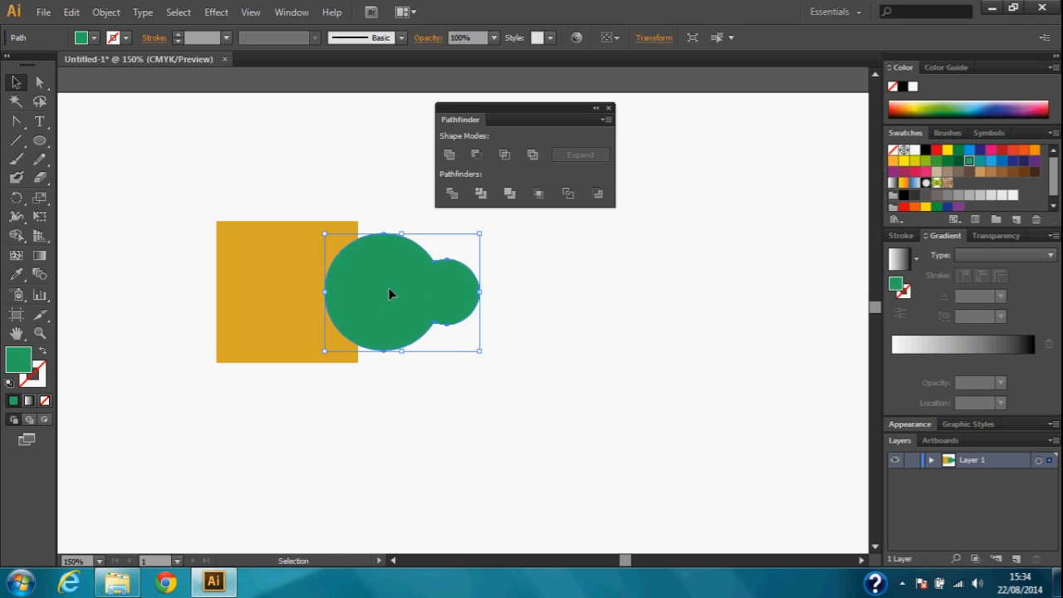
left_click(281, 283, "shift")
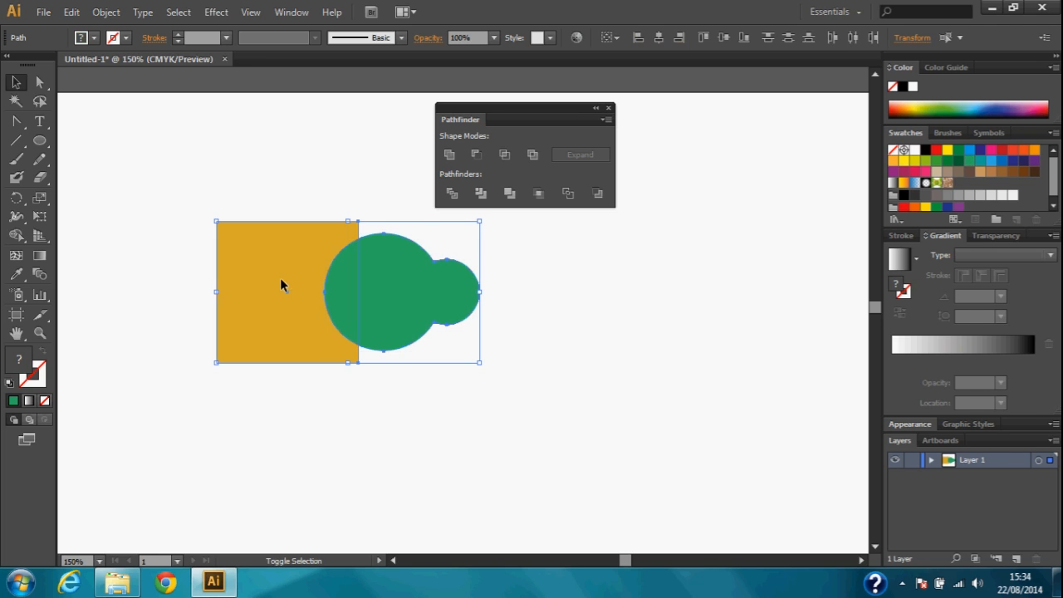
left_click(448, 155)
left_click(587, 264)
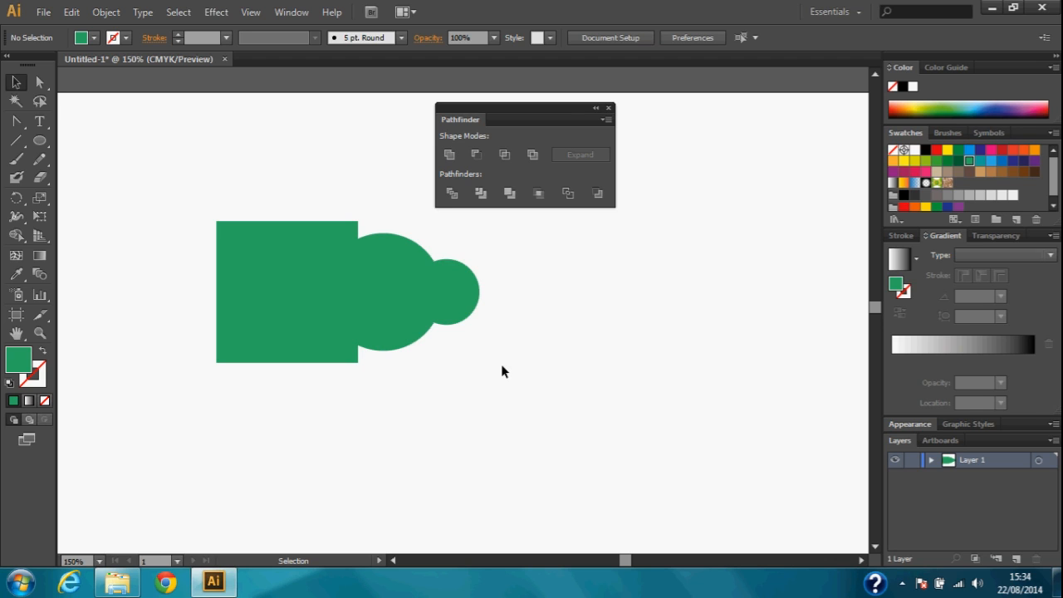
Scale the merged green shape down proportionally to roughly three quarters of its size
left_click(398, 283)
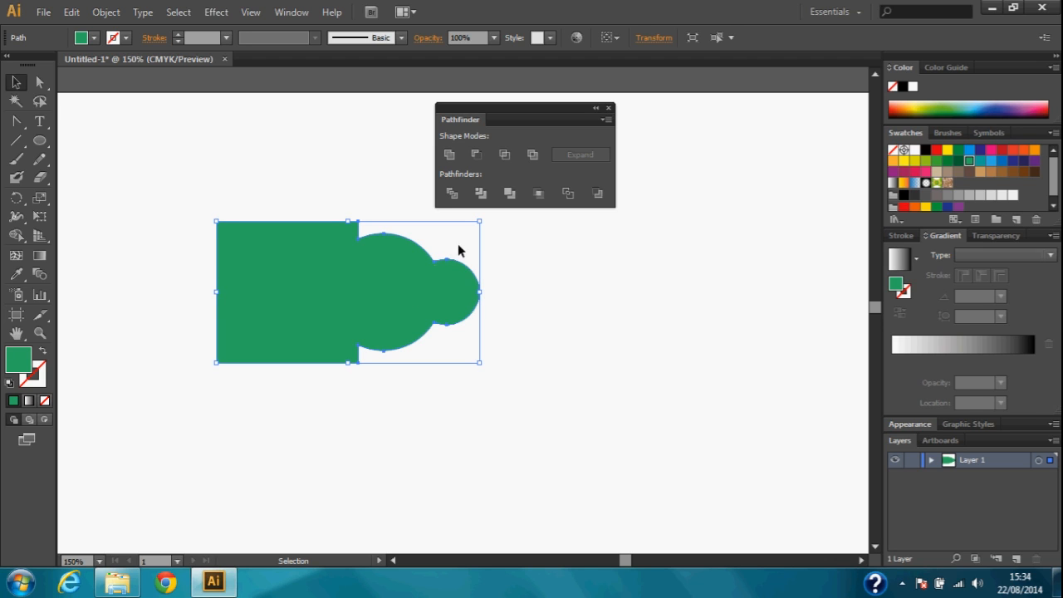
left_click_drag(479, 222, 407, 261)
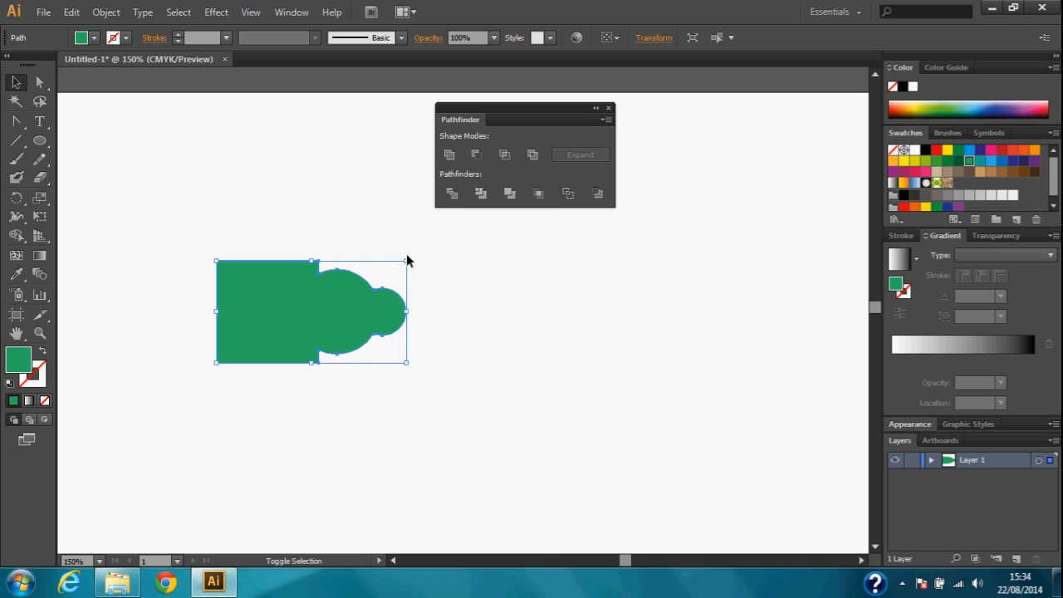
left_click(498, 288)
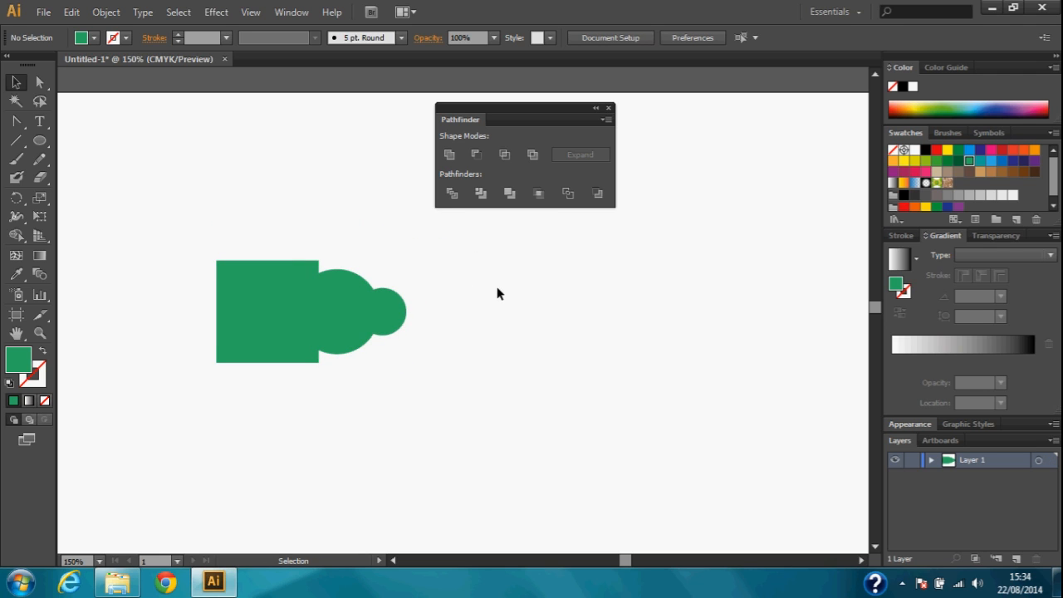
Delete the merged green shape from the artboard
left_click(328, 305)
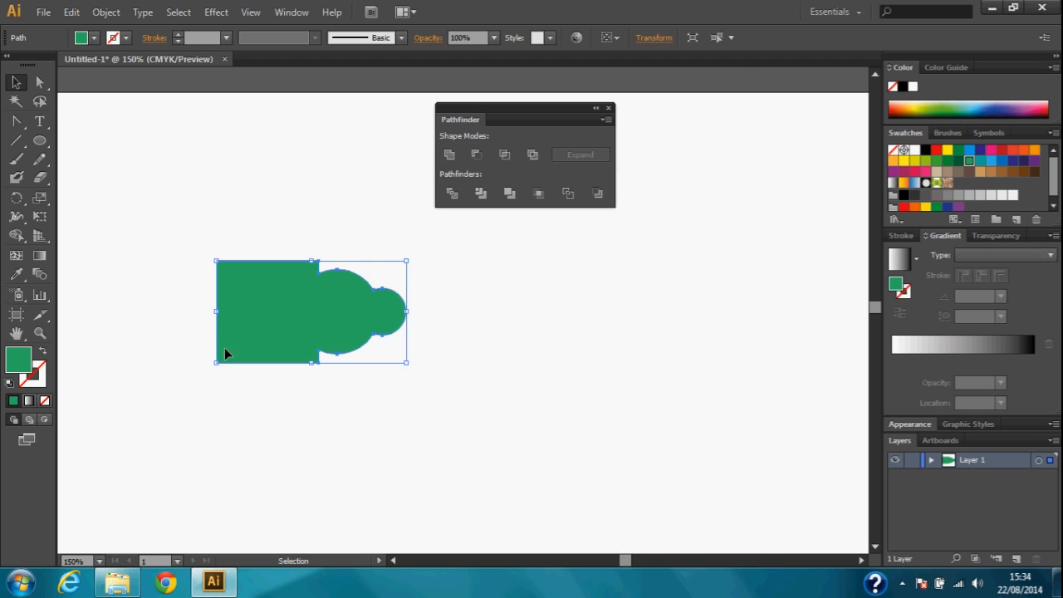
left_click(458, 353)
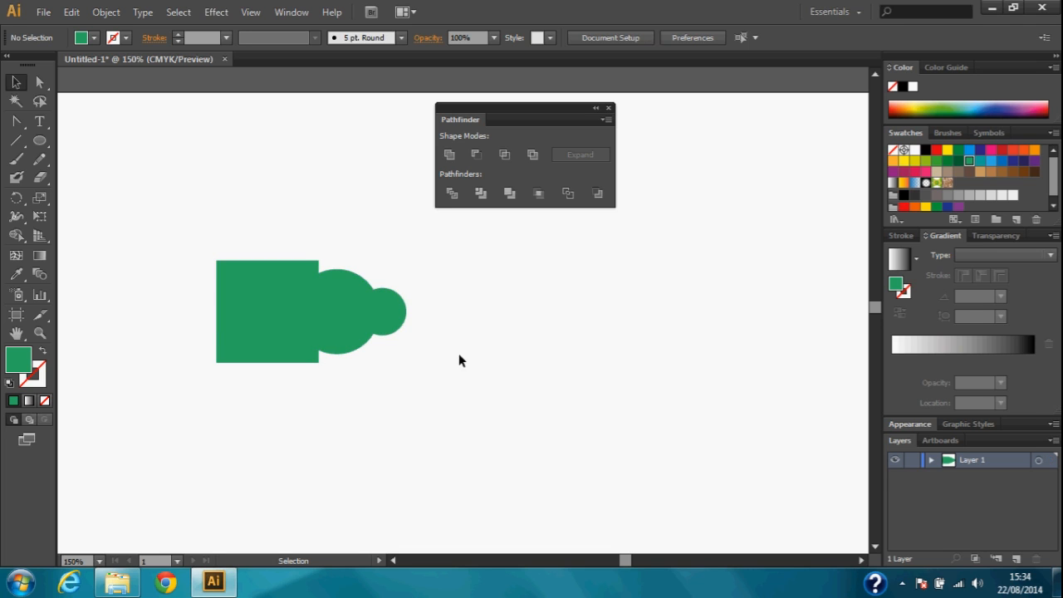
left_click_drag(325, 232, 339, 354)
key("Delete")
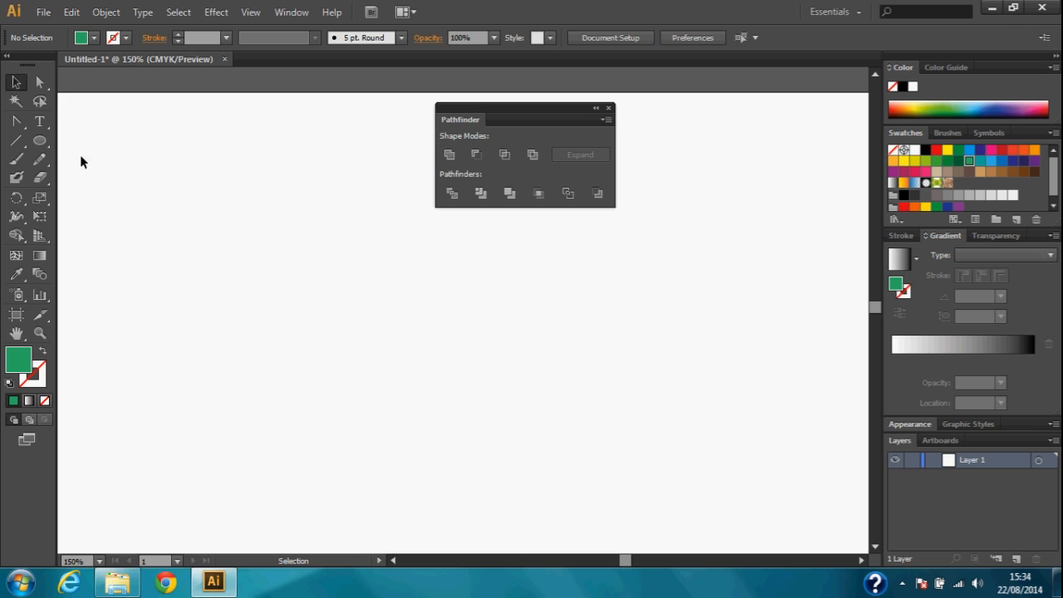
Draw a large green circle with the Ellipse tool on the empty artboard
left_click(41, 141)
left_click_drag(204, 256, 423, 424)
left_click(14, 84)
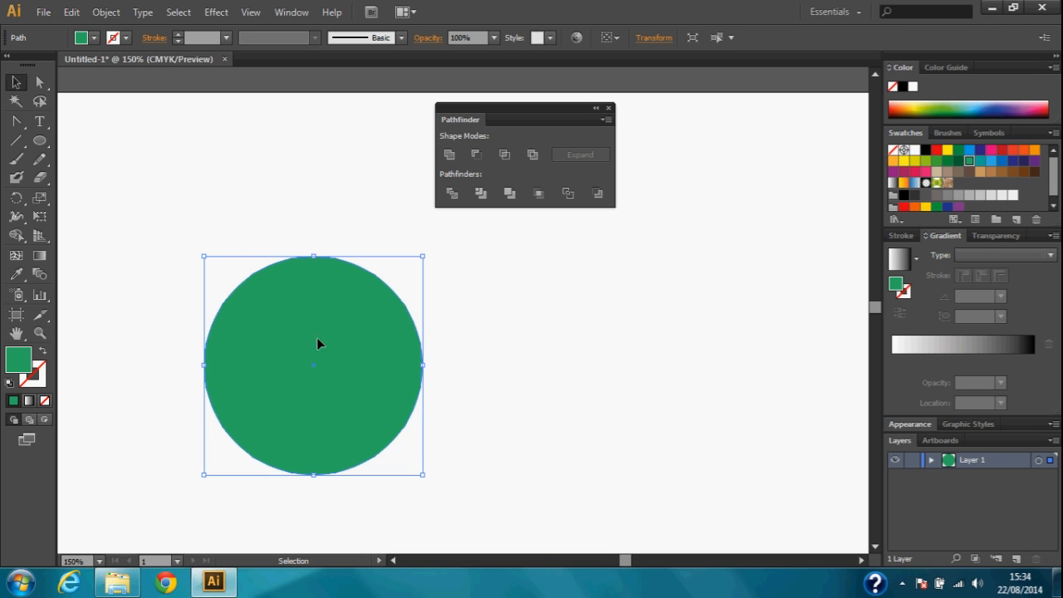
Add three overlapping copies of the circle in a diamond arrangement, filled yellow above, pink at the right and light blue below
left_click_drag(311, 345, 408, 288, "alt")
left_click(903, 160)
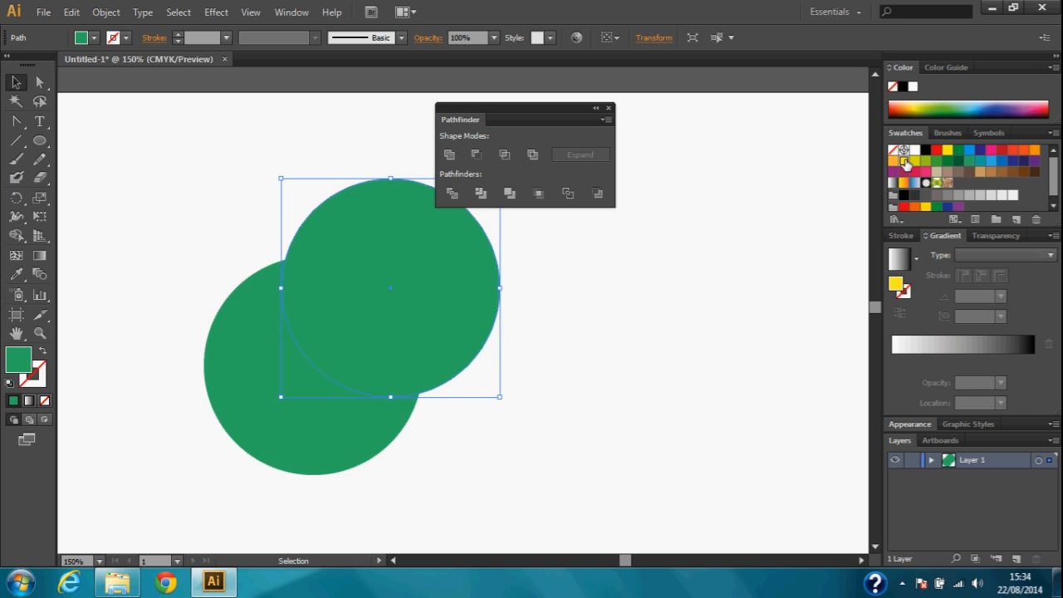
left_click_drag(446, 293, 504, 393, "alt+shift")
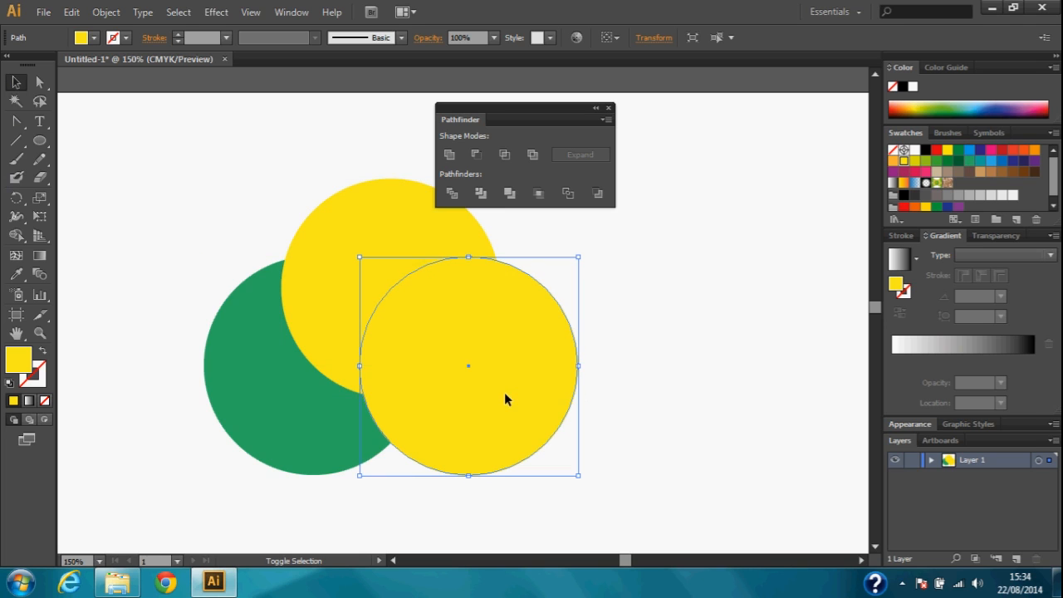
left_click(925, 171)
left_click_drag(531, 340, 441, 416, "alt+shift")
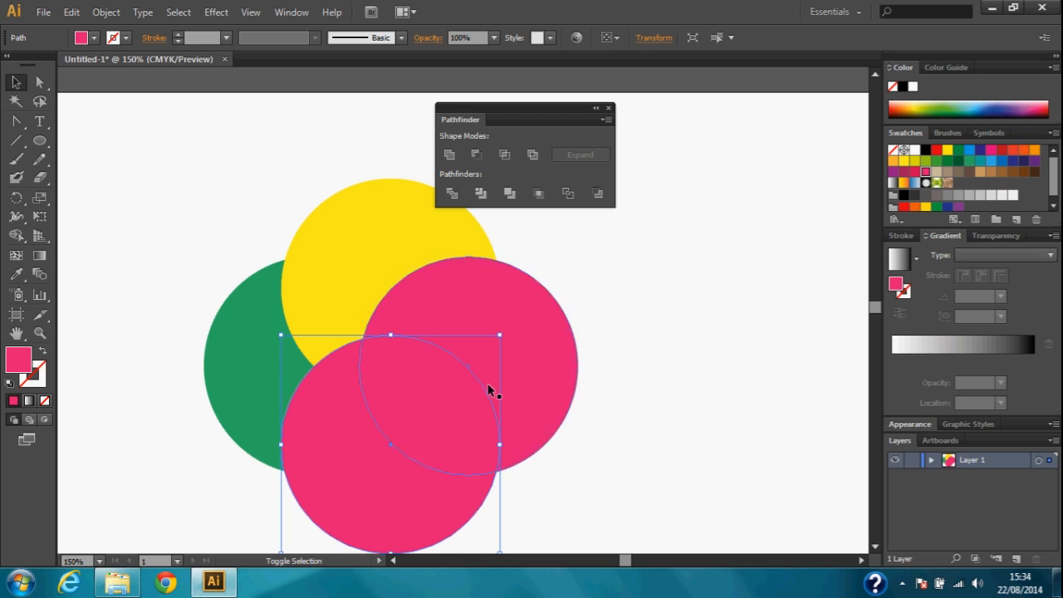
left_click(991, 160)
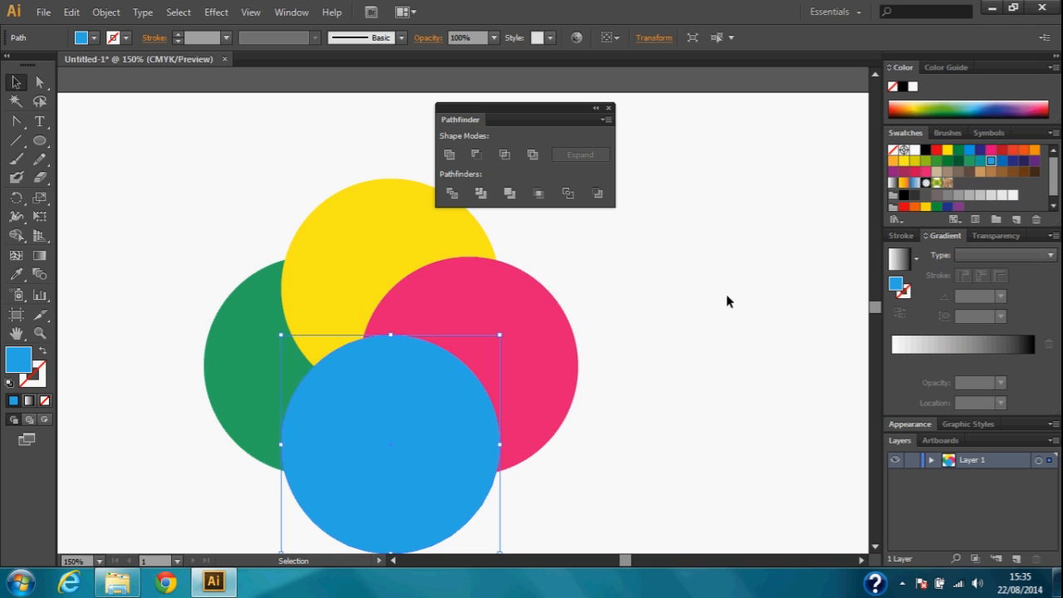
Fill the green circle with black and close the Pathfinder panel
left_click(266, 351)
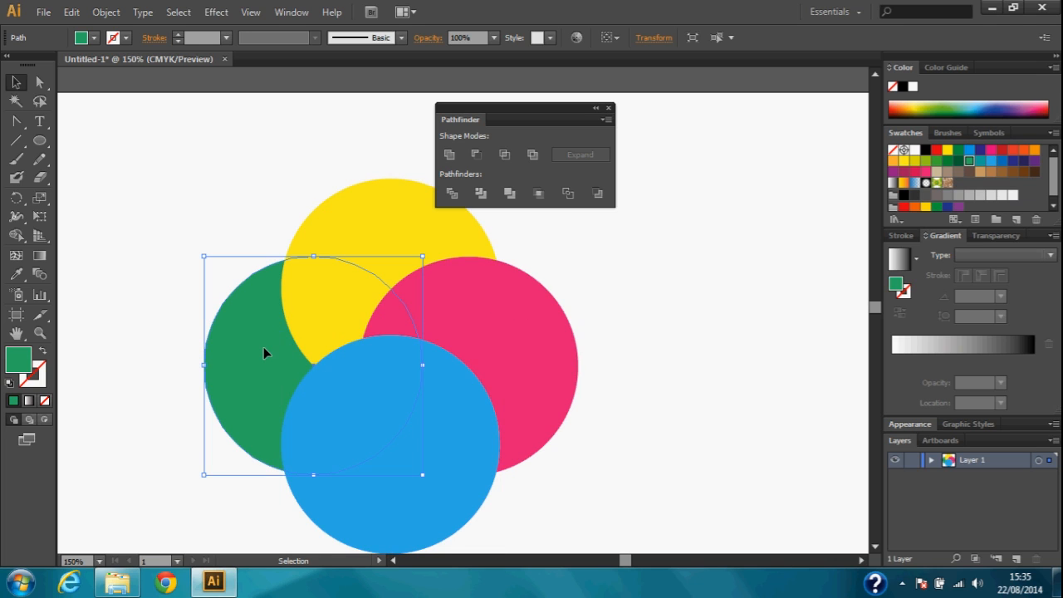
left_click(903, 195)
left_click(687, 280)
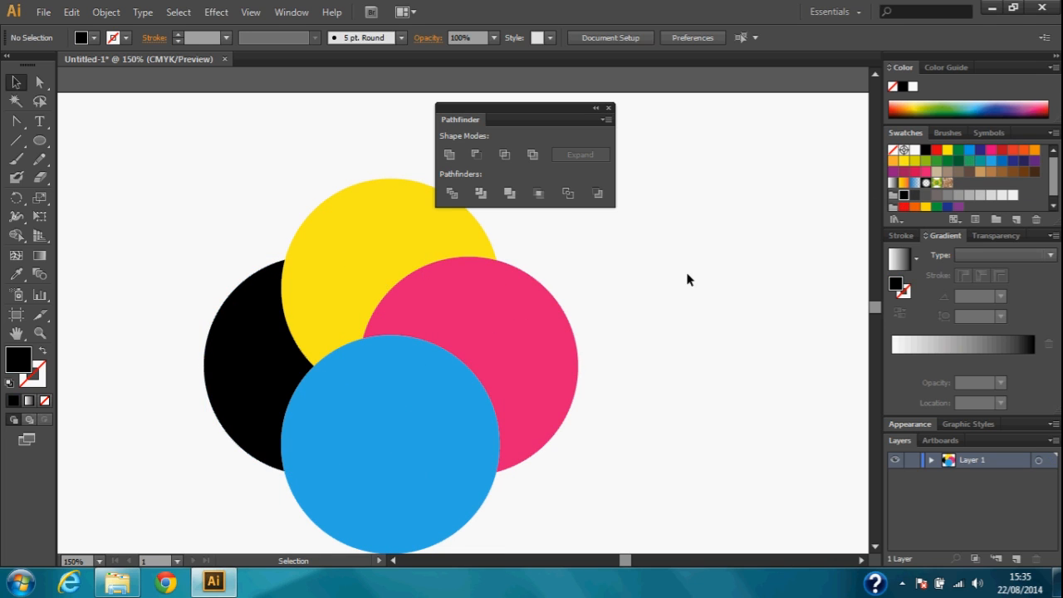
left_click(609, 108)
key("space")
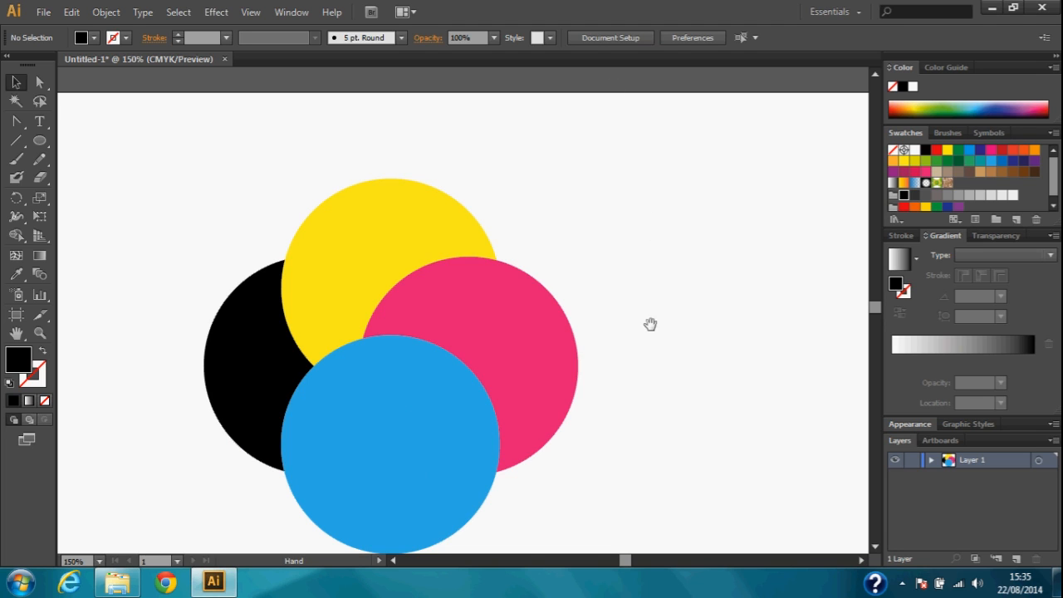
left_click_drag(650, 323, 656, 286)
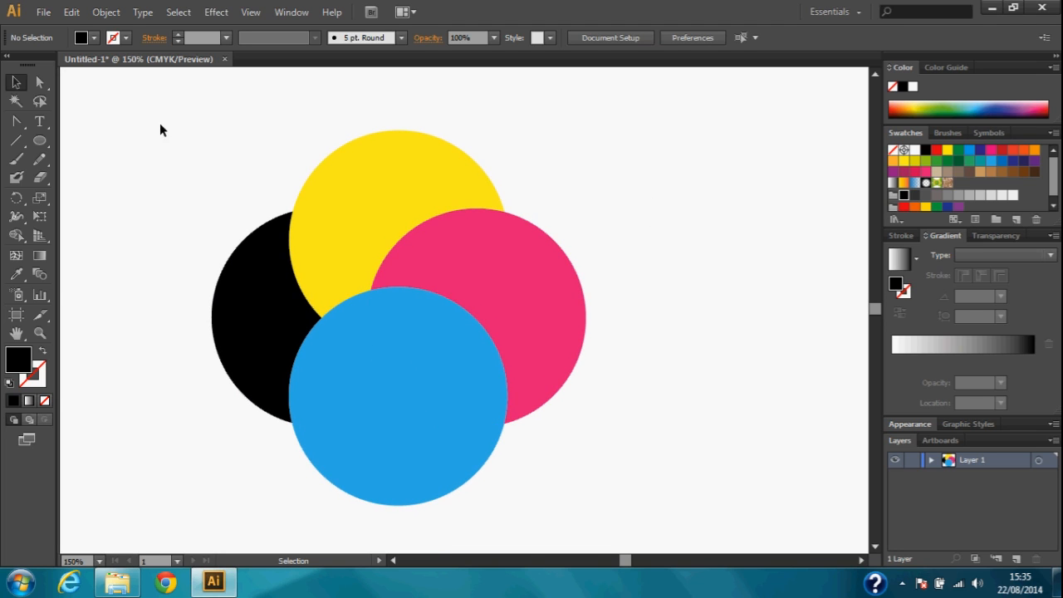
Reopen the Pathfinder panel and place it clear of the four circles
left_click_drag(159, 111, 636, 522)
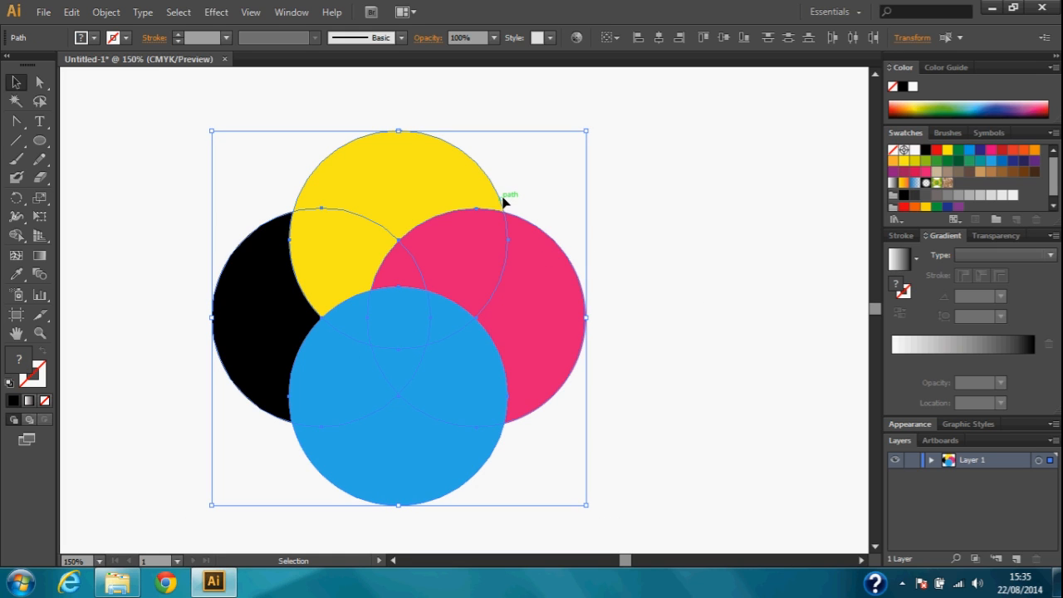
left_click(283, 11)
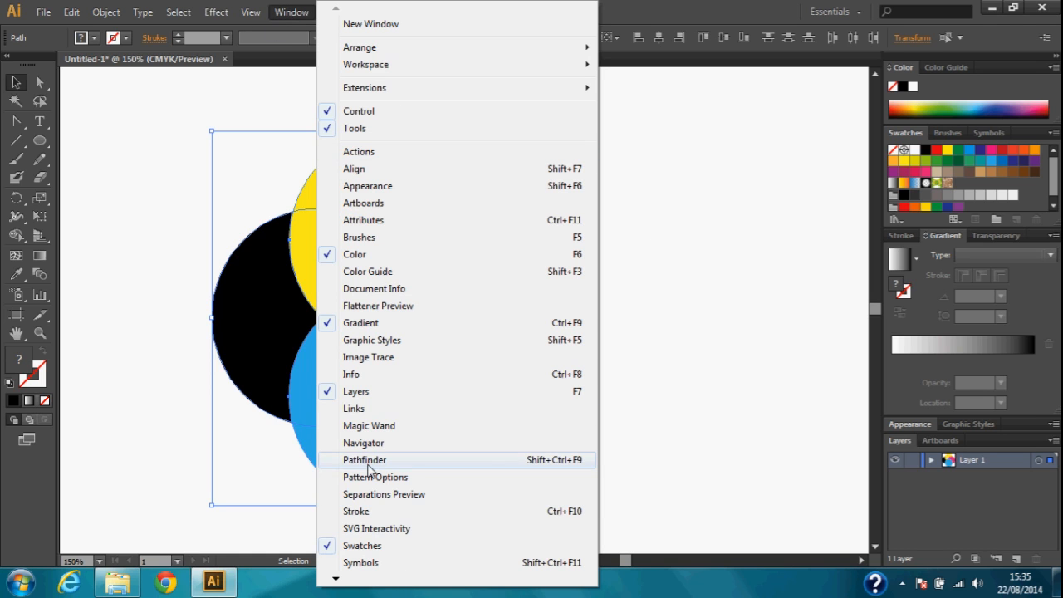
left_click(371, 392)
left_click_drag(481, 108, 676, 86)
left_click(152, 105)
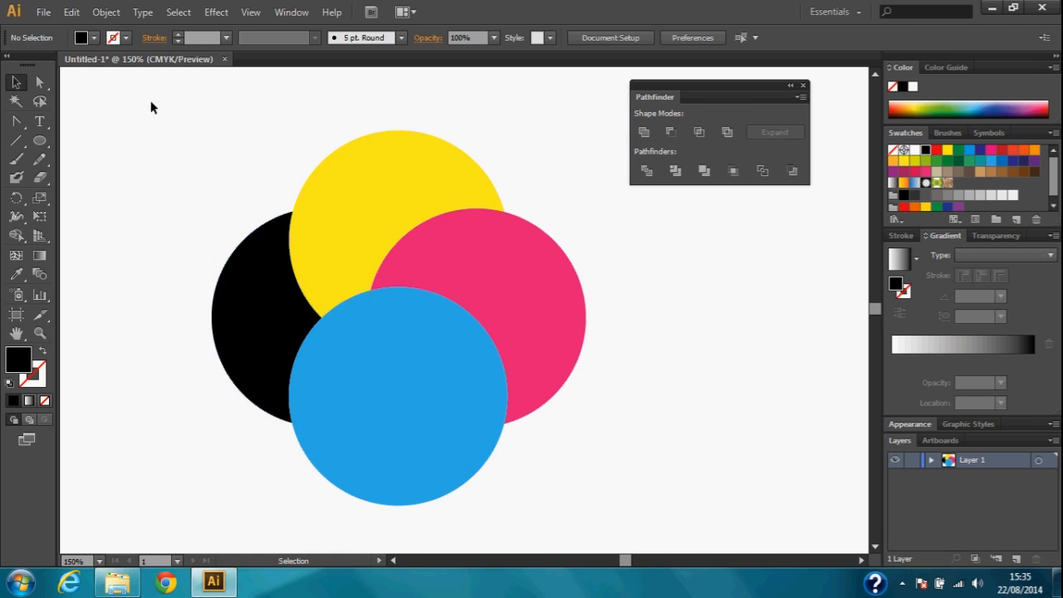
Cut all four overlapping circles into separate pieces with the Divide pathfinder
left_click_drag(159, 108, 600, 517)
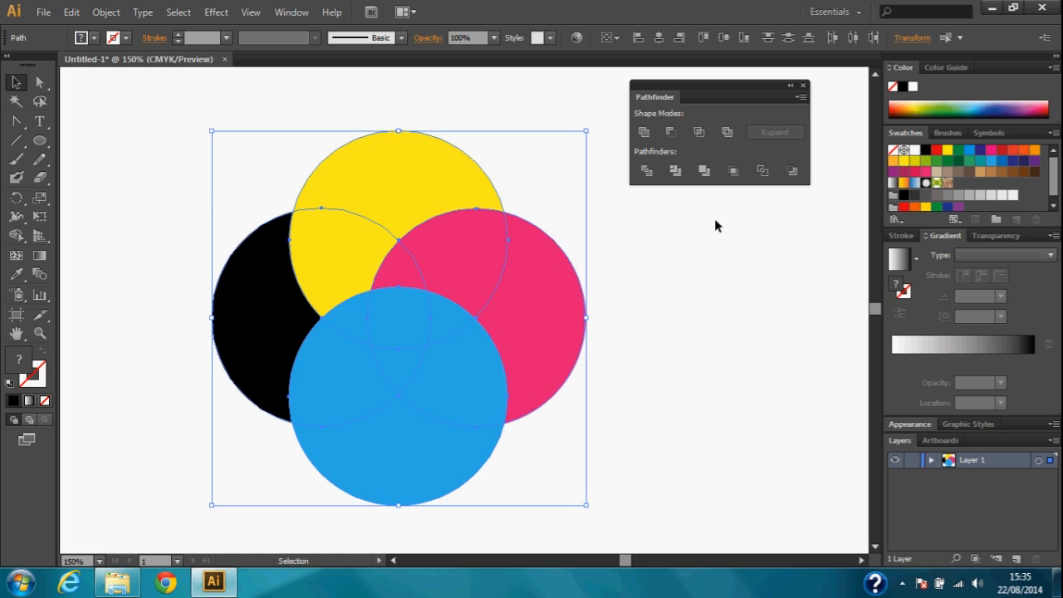
left_click(647, 171)
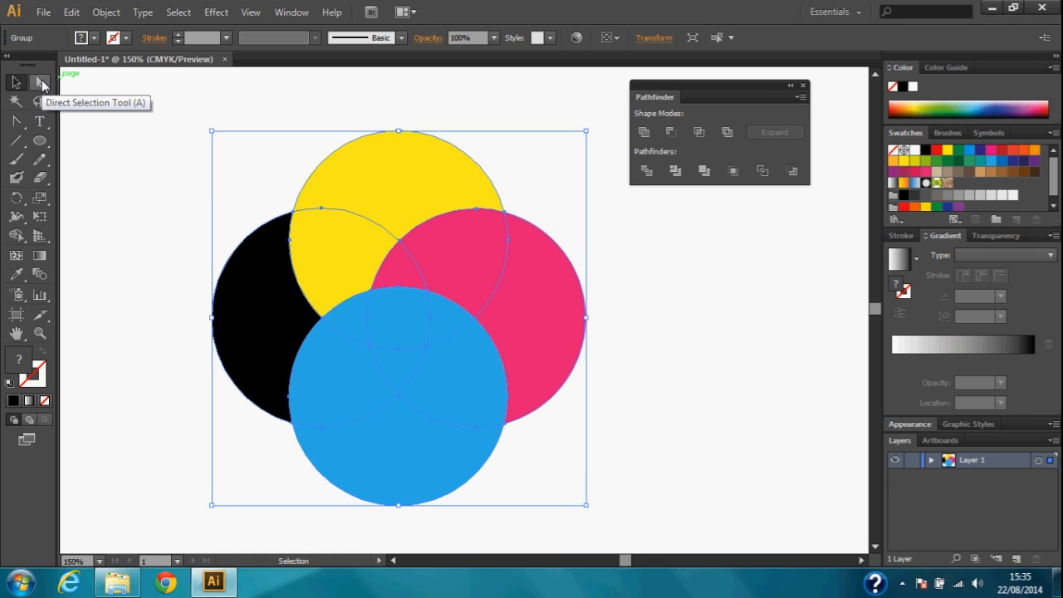
Pull the outer pink piece away to the right of the divided circles with the Direct Selection tool
key("ctrl+plus")
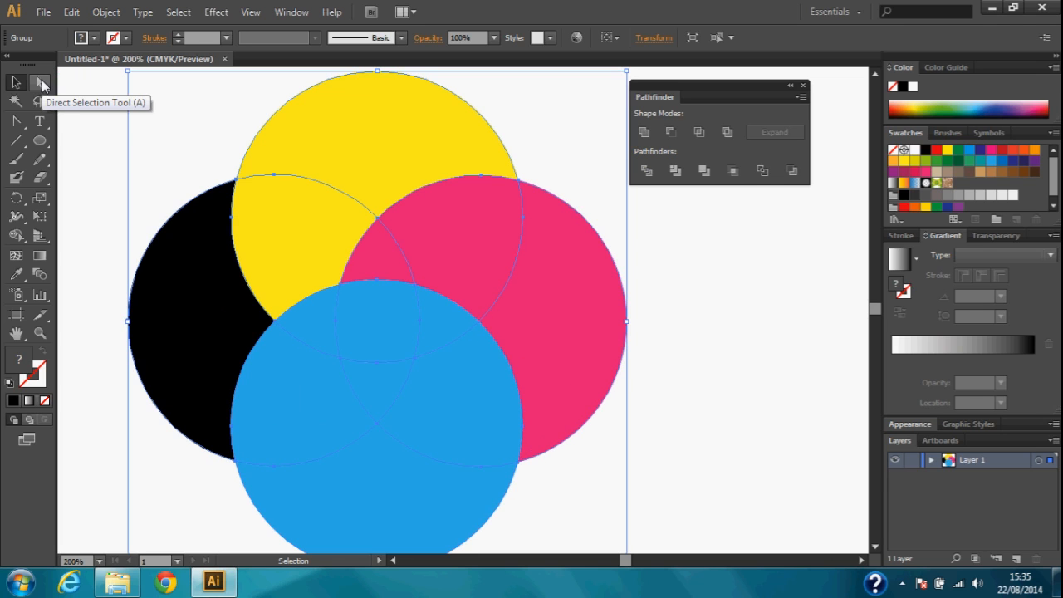
left_click(41, 85)
left_click(91, 107)
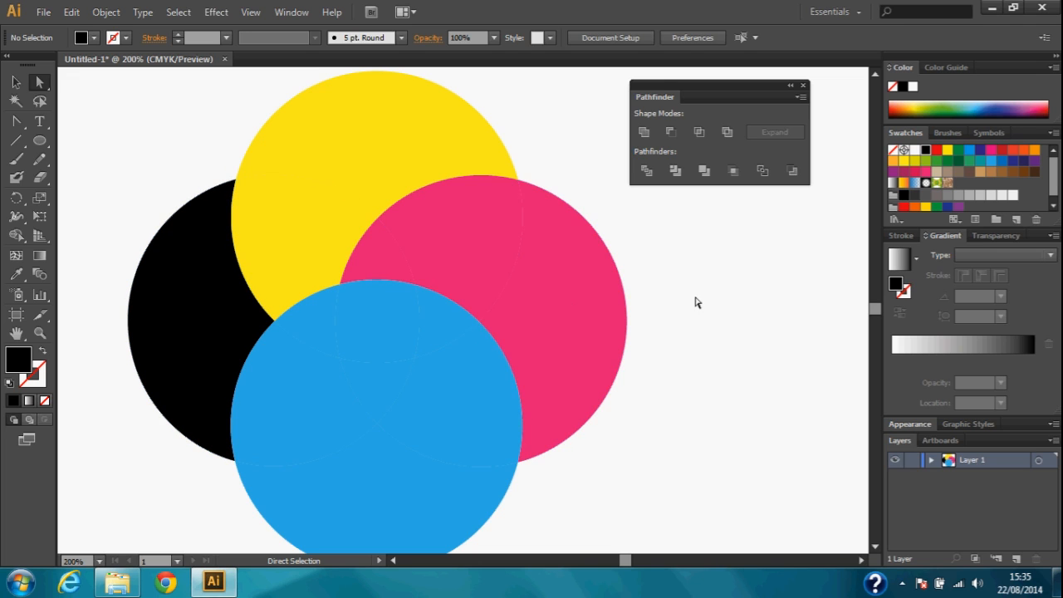
left_click(565, 301)
left_click_drag(564, 302, 657, 308)
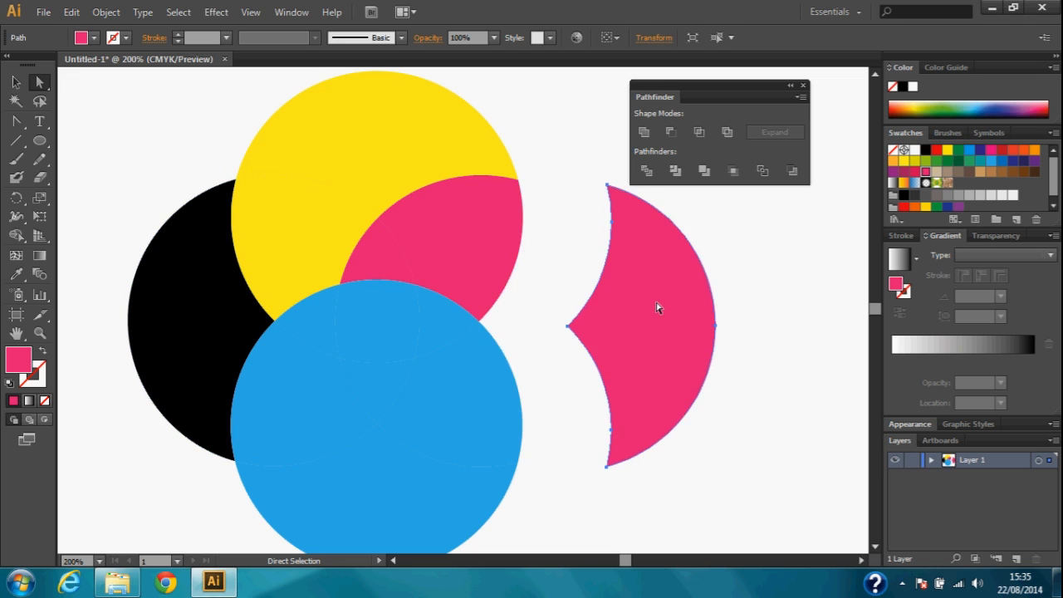
Pull the outer black piece away to the left of the divided circles
left_click(95, 320)
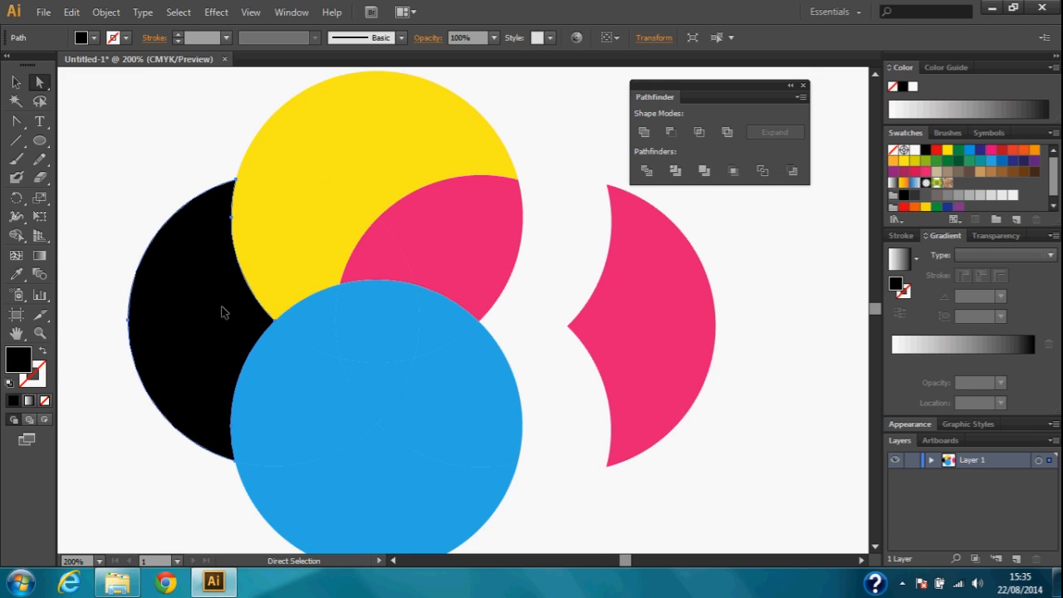
left_click_drag(220, 308, 129, 324)
left_click(194, 142)
left_click_drag(311, 262, 323, 262)
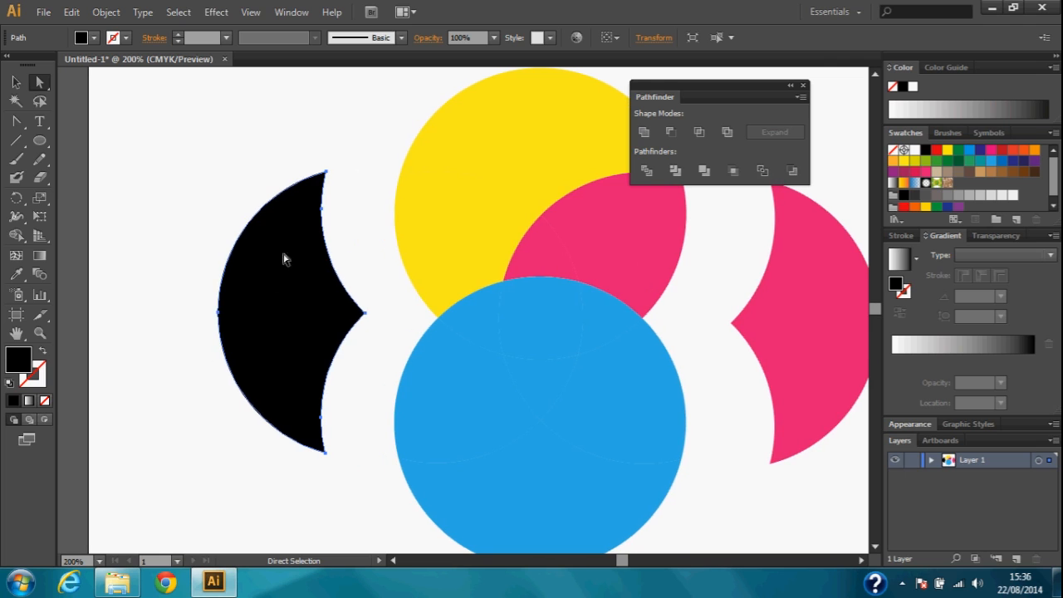
Rotate the black piece 90° clockwise so its point faces down, and move it to the artboard's upper left
key("v")
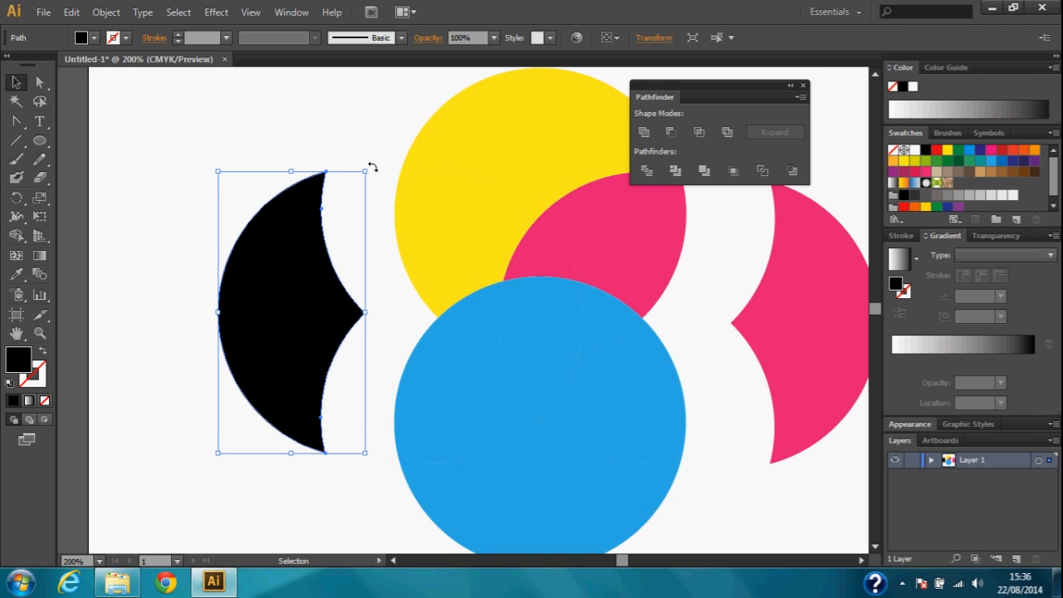
left_click_drag(369, 168, 488, 355)
left_click_drag(277, 323, 191, 208)
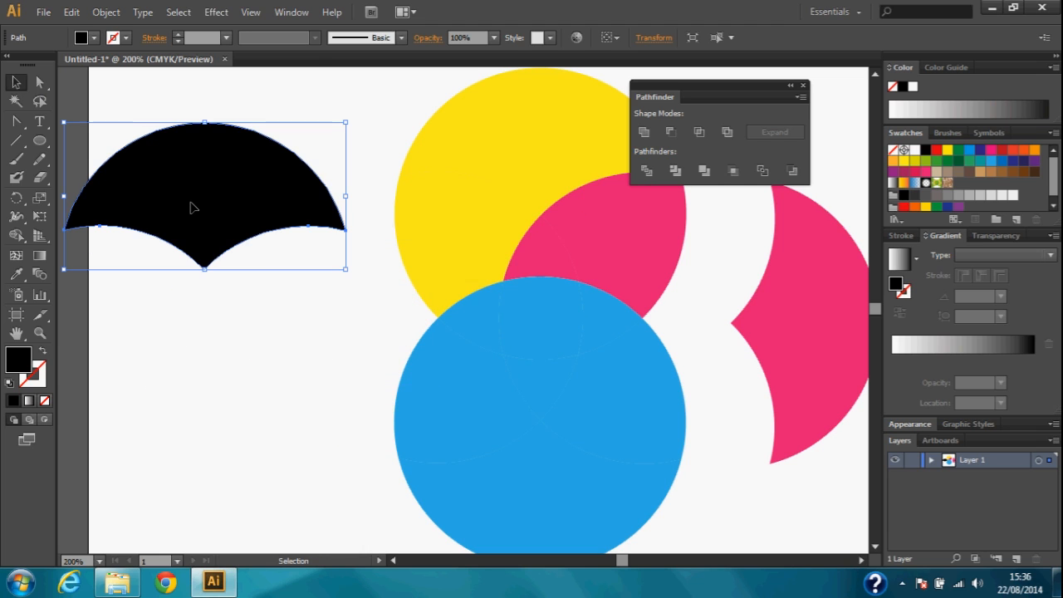
Draw a small black circle and position it overlapping the top centre of the rotated black piece
left_click(47, 140)
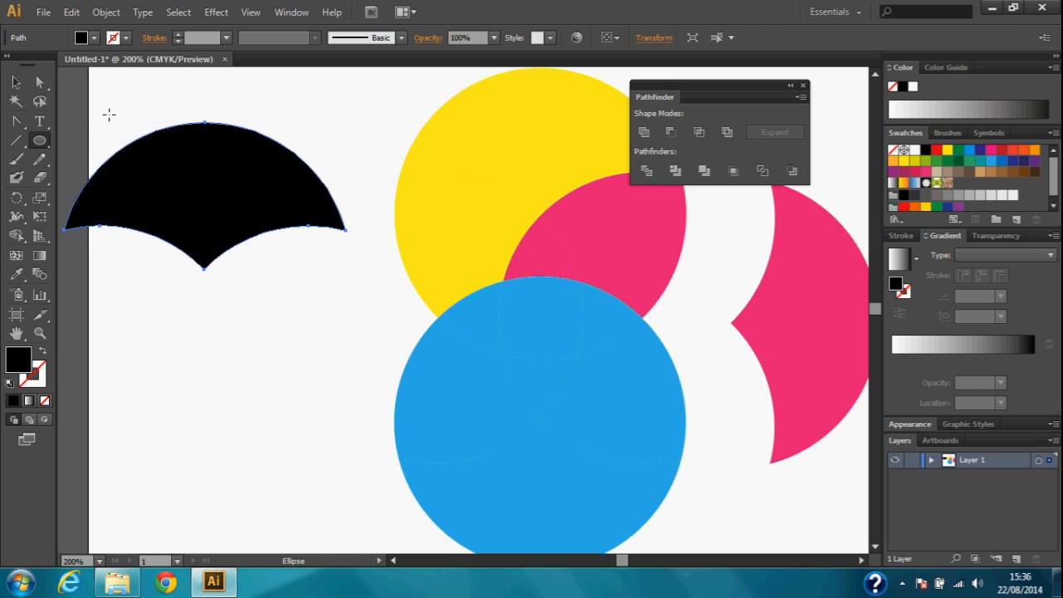
left_click_drag(174, 97, 233, 161)
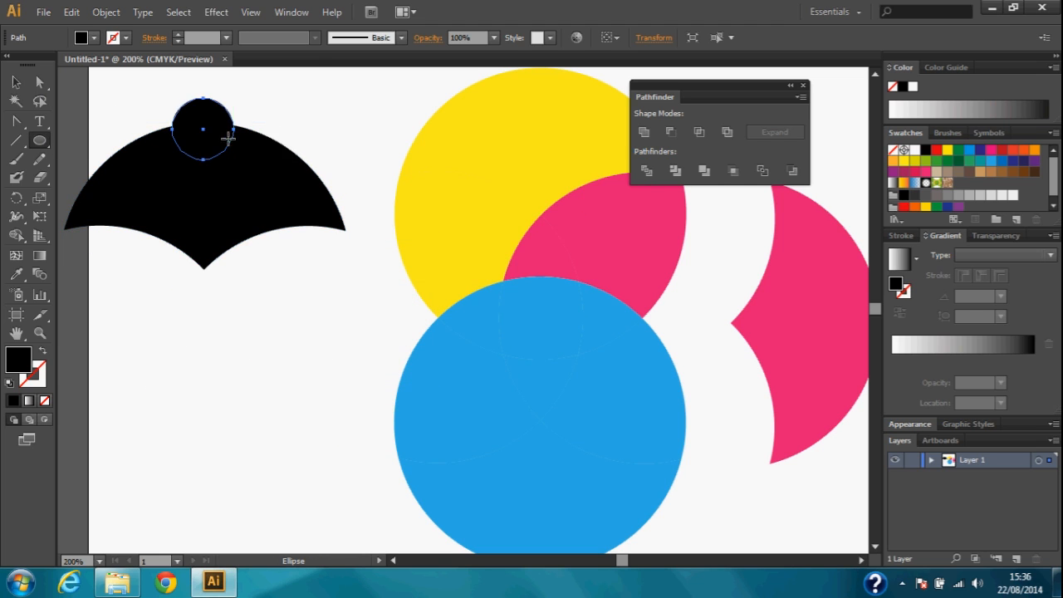
key("v")
left_click(103, 86)
left_click_drag(203, 125, 202, 98)
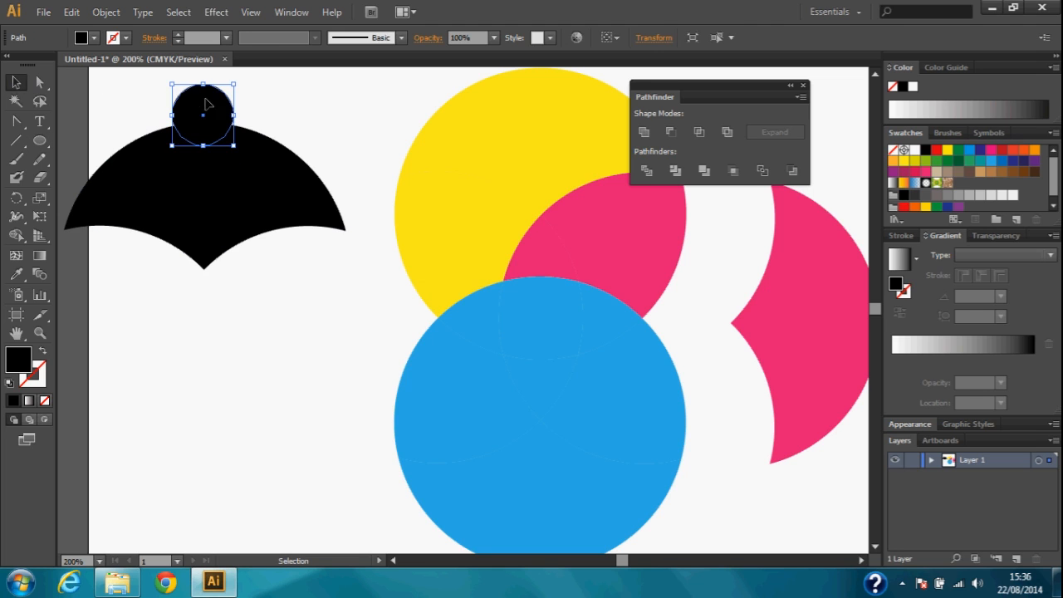
Delete the rotated black piece together with the small black circle on top of it
left_click(282, 103)
left_click_drag(282, 101, 97, 234)
key("ctrl+a")
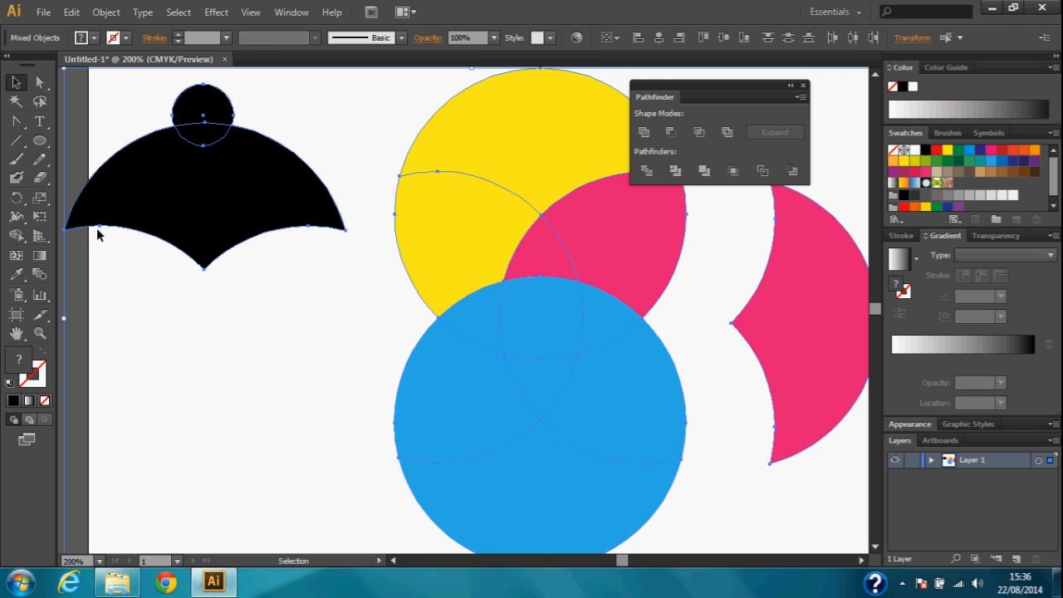
left_click(40, 84)
left_click(78, 85)
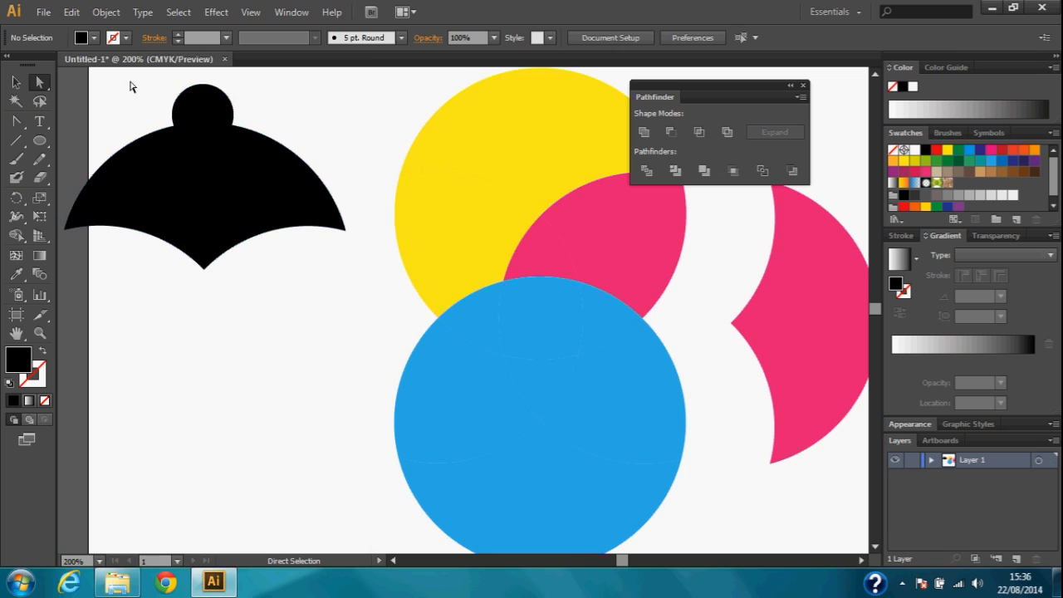
left_click_drag(166, 100, 227, 141)
key("Delete")
key("Delete")
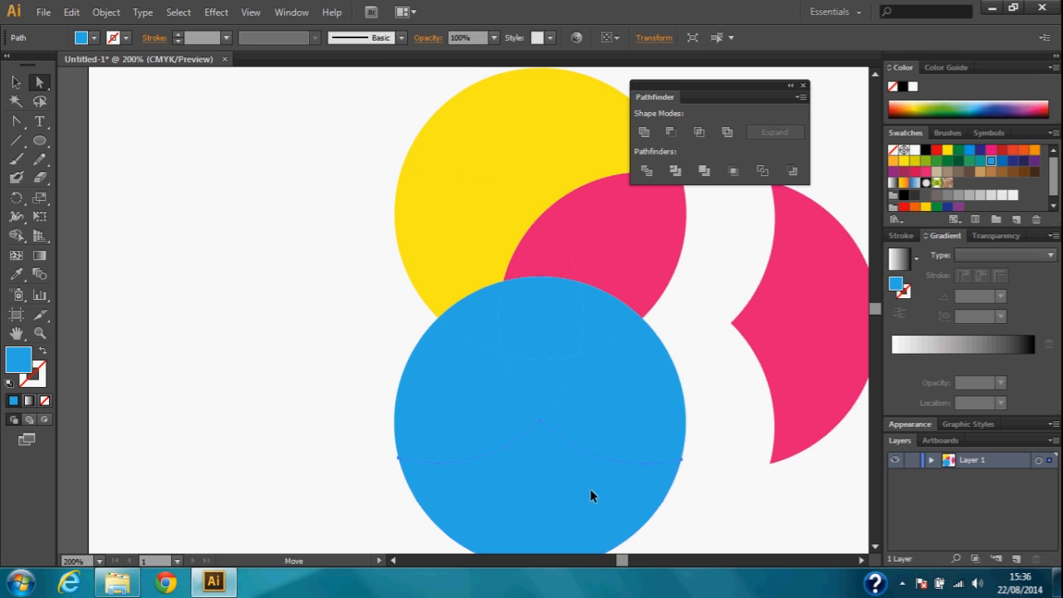
Move the outer blue, yellow and pink pieces away from the divided circles towards the artboard's upper-left corner
left_click_drag(591, 493, 196, 247)
left_click_drag(487, 166, 243, 122)
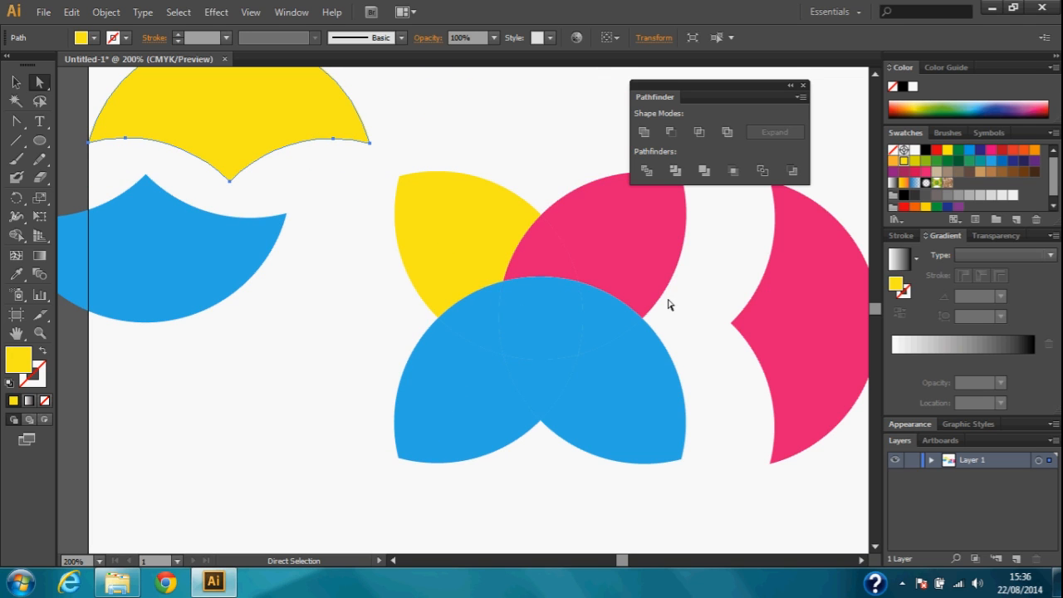
key("v")
key("ctrl+minus")
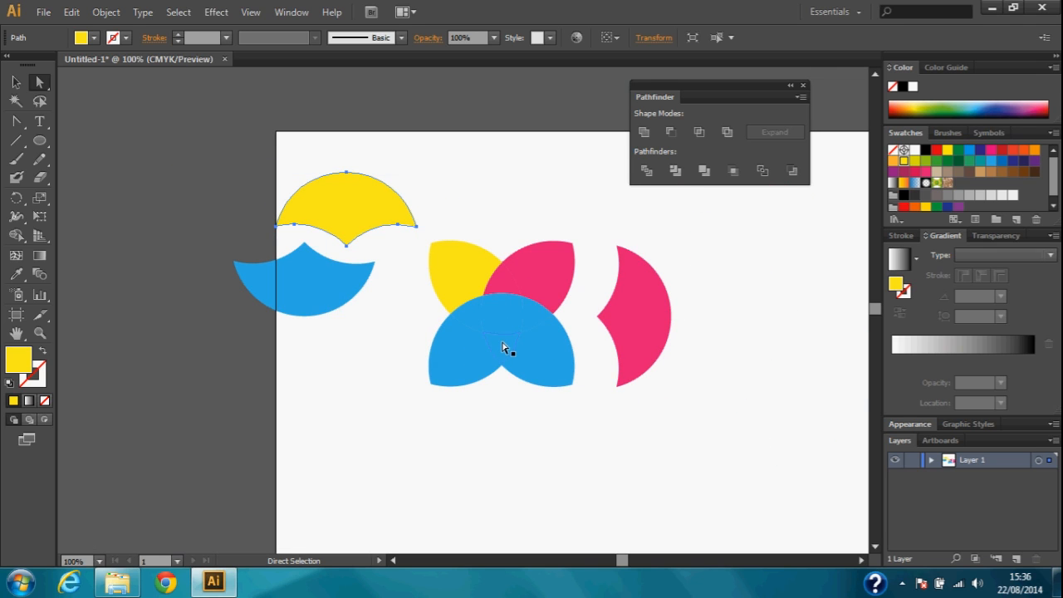
left_click(654, 314)
left_click_drag(645, 316, 199, 154)
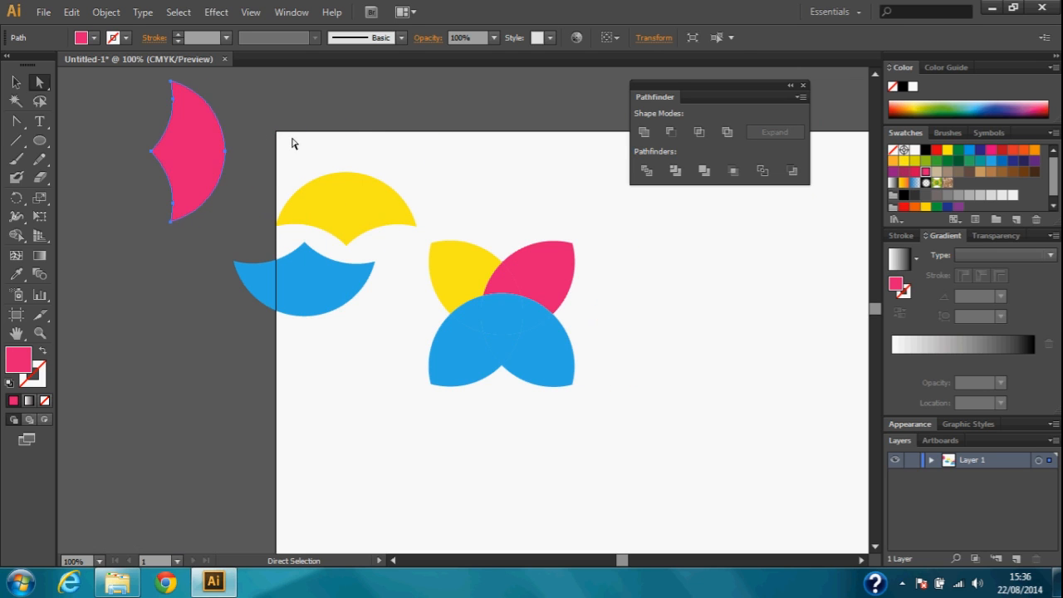
Shift the outer yellow piece off the artboard to the left and the outer blue piece onto the artboard's left edge
left_click_drag(340, 208, 102, 274)
left_click_drag(350, 277, 268, 235)
left_click(378, 247)
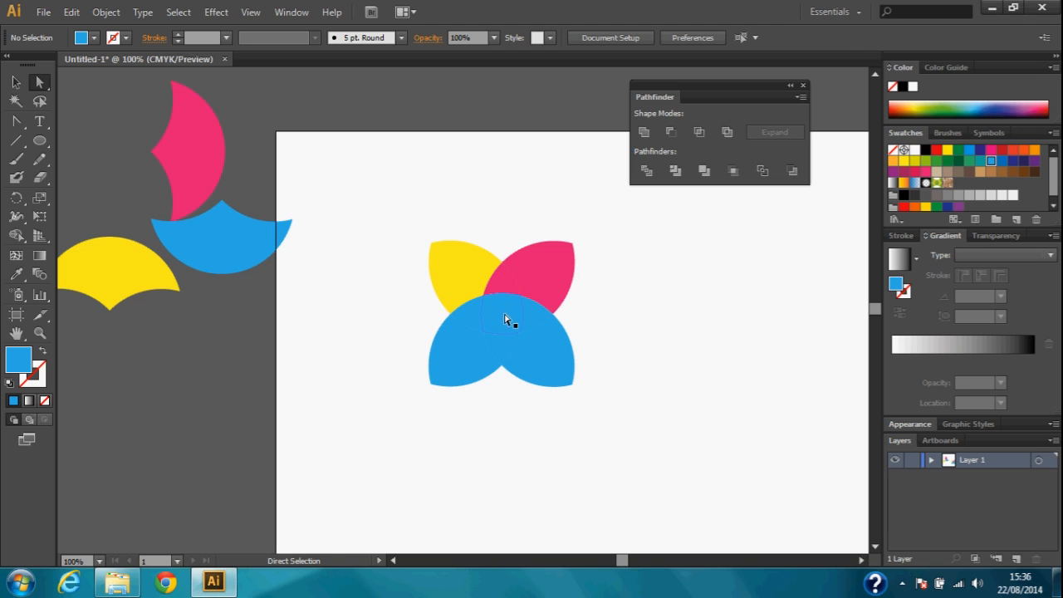
Pull the pink, yellow and two blue petals diagonally outward from the centre of the divided flower shape
left_click_drag(418, 199, 636, 423)
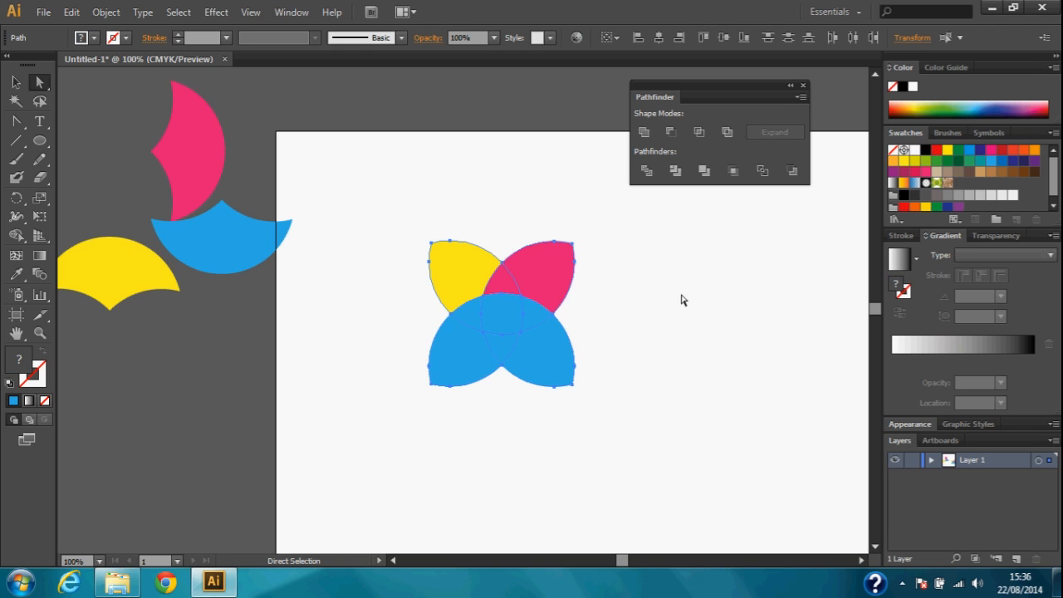
left_click(636, 292)
left_click_drag(546, 274, 570, 244)
left_click_drag(461, 279, 442, 259)
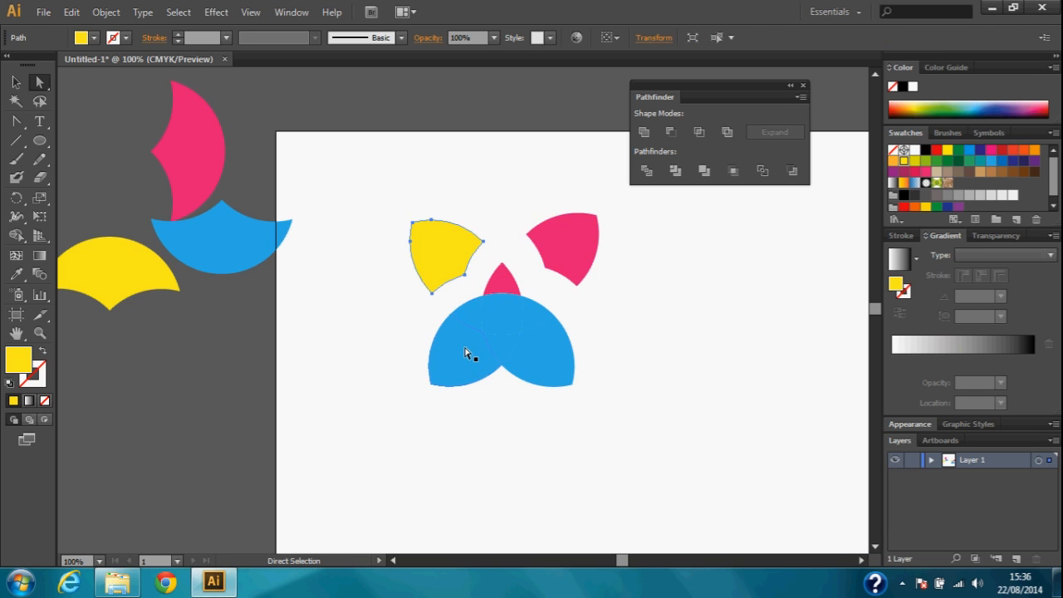
left_click_drag(467, 353, 449, 374)
left_click_drag(551, 366, 562, 374)
left_click(610, 355)
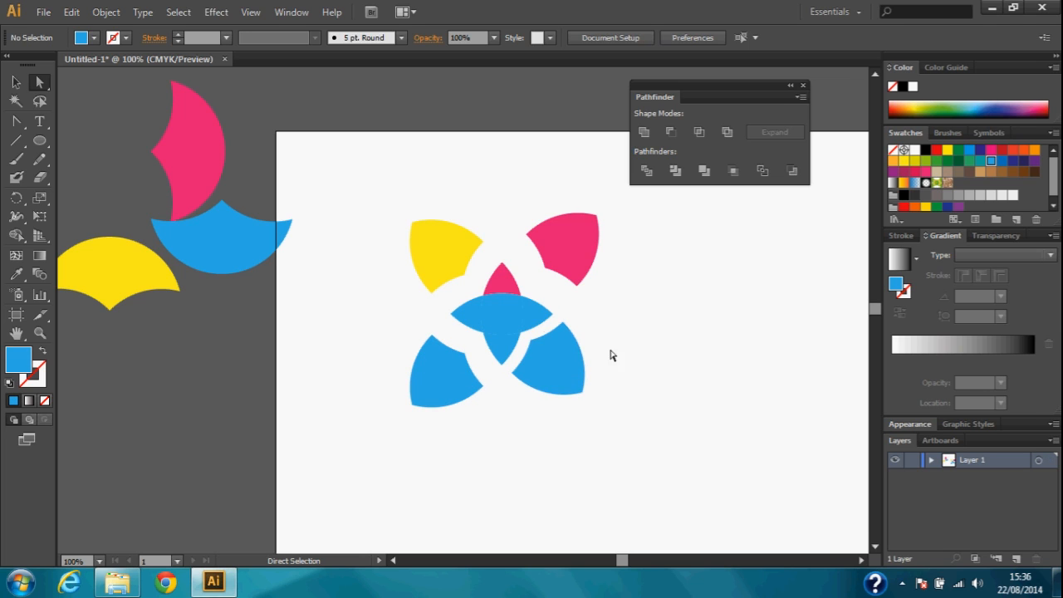
Move the central blue square-like piece out to the right of the petals
left_click(505, 316)
left_click_drag(499, 307, 660, 313)
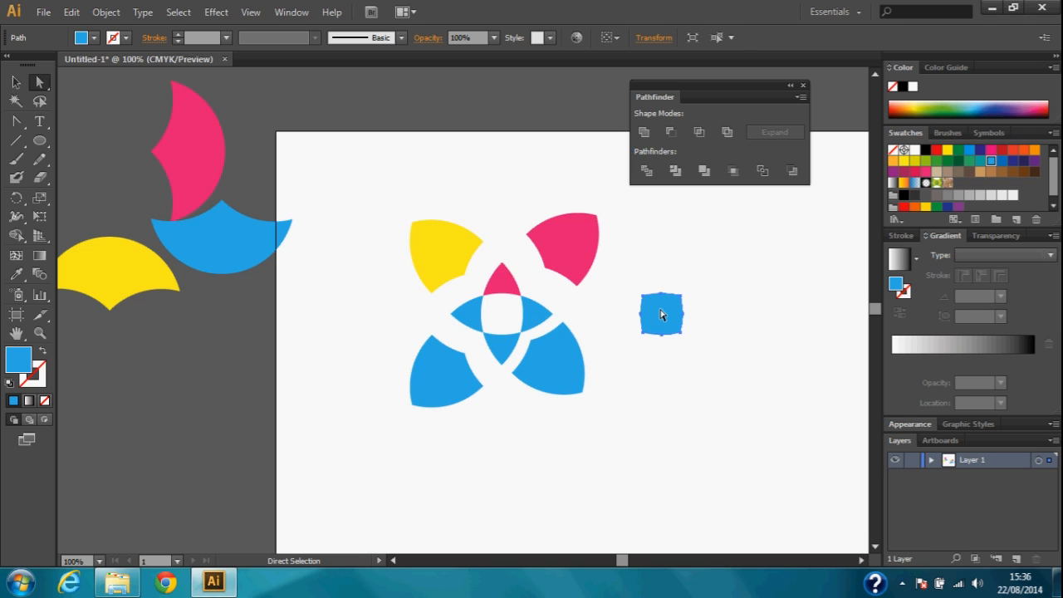
left_click(751, 290)
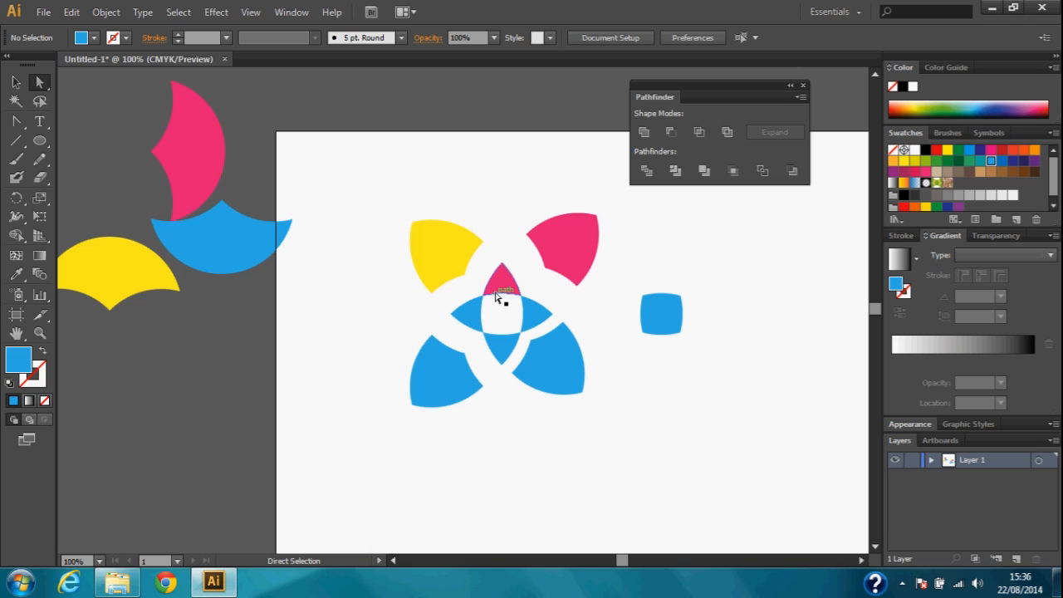
Place the small pink tip above the right corner of the pink petal, and move the yellow petal to the right of it
left_click_drag(496, 292, 610, 196)
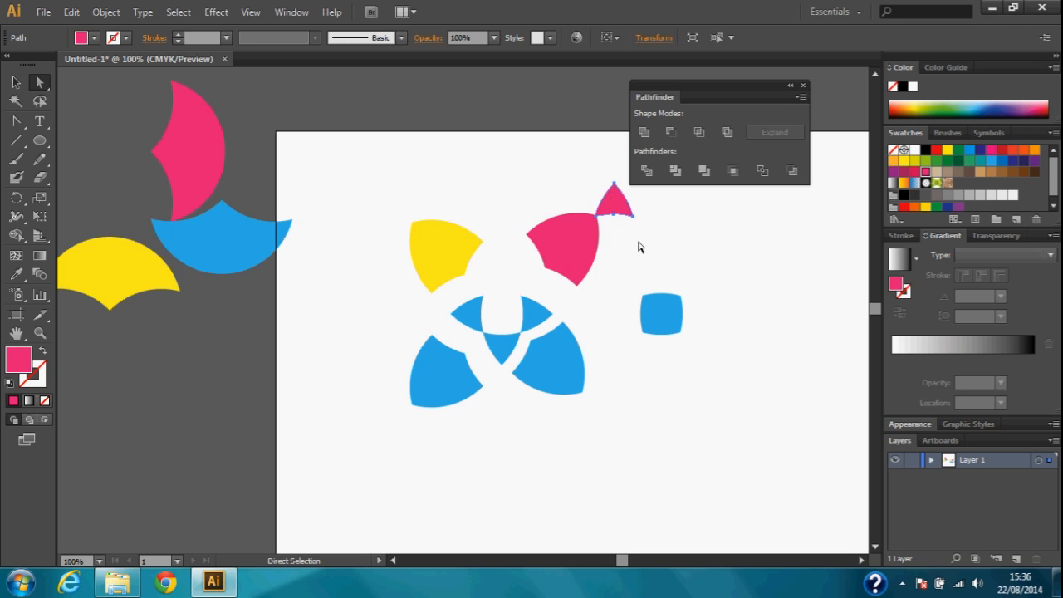
left_click(639, 243)
left_click(431, 257)
left_click_drag(472, 251, 668, 242)
left_click(728, 244)
Delete all remaining coloured pieces on and beside the artboard
left_click_drag(726, 294, 578, 314)
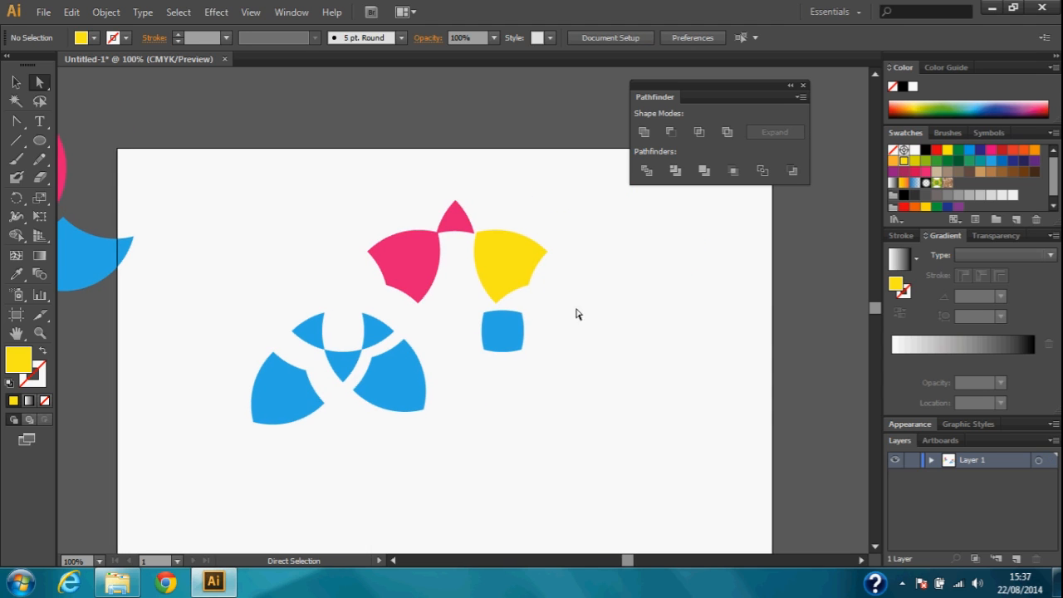
left_click_drag(170, 147, 576, 453)
key("Delete")
left_click_drag(369, 278, 605, 308)
left_click_drag(118, 147, 420, 368)
key("Delete")
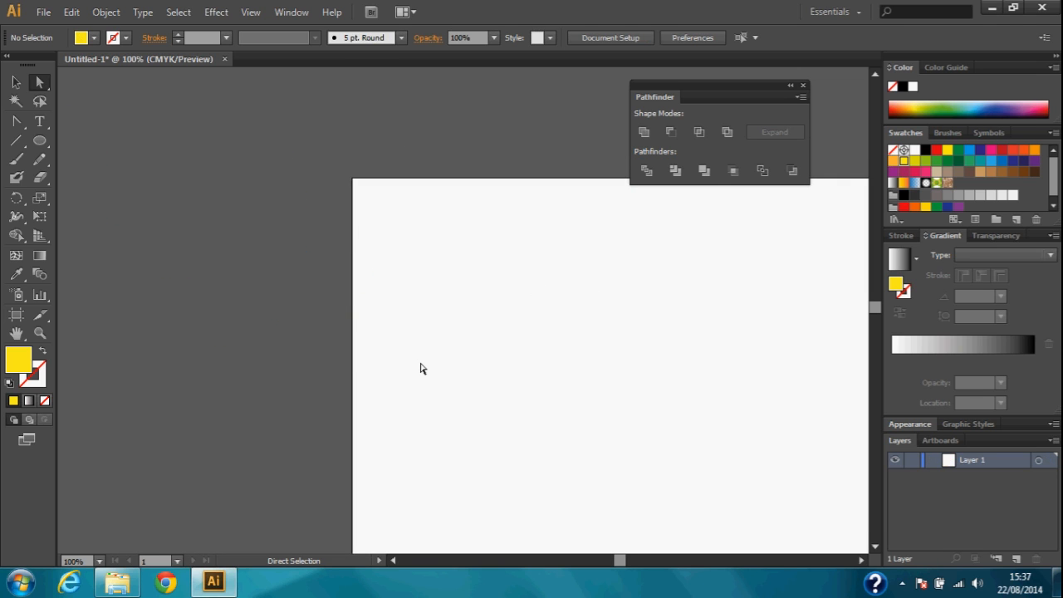
Check that Pathfinder is enabled among the available panels
left_click(291, 11)
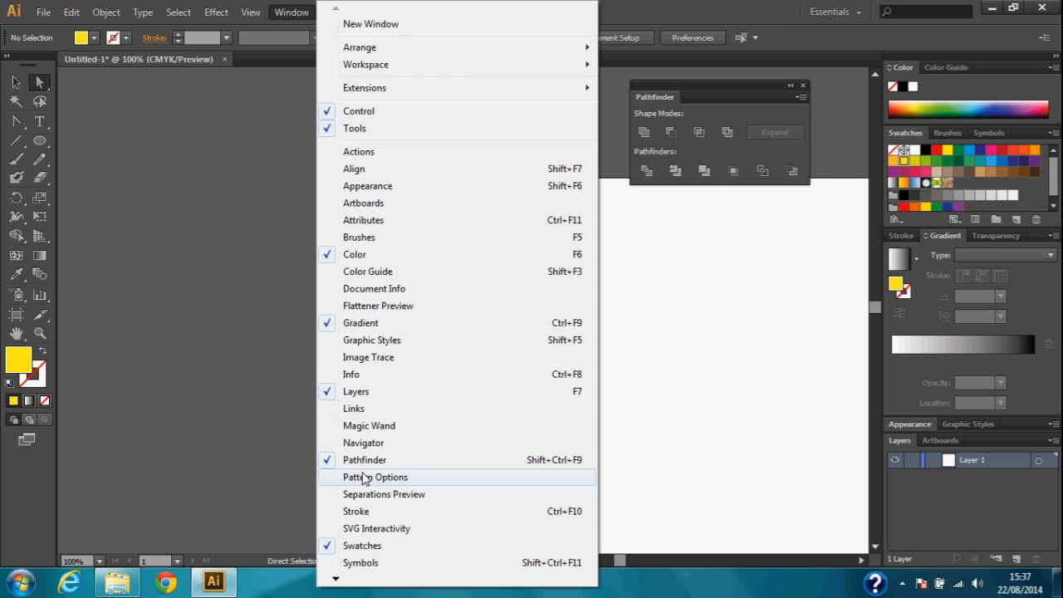
left_click(730, 85)
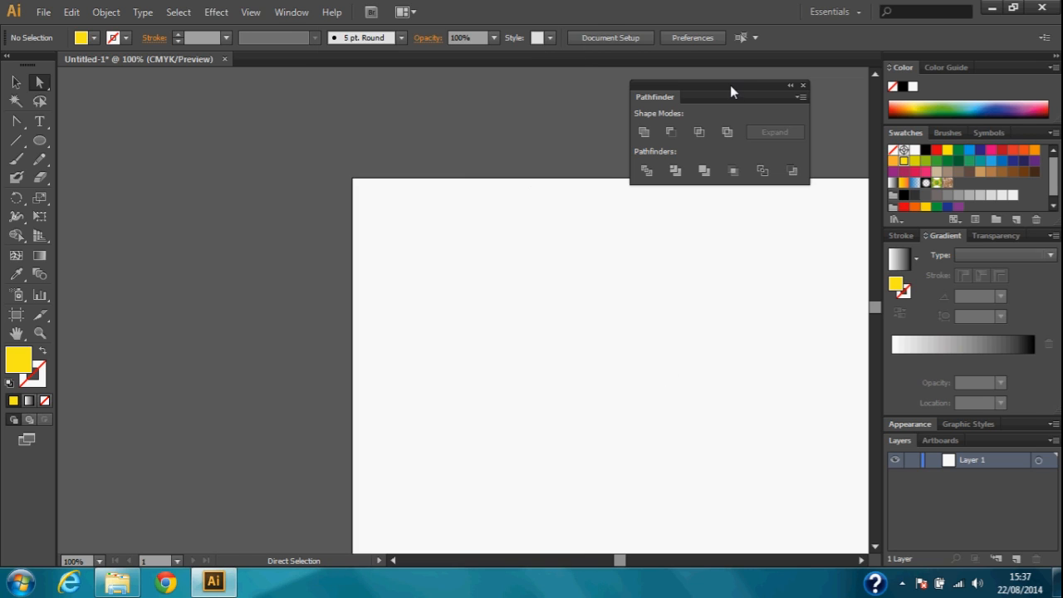
Draw a yellow circle in the upper left of the artboard and place a copy to its right without overlap
left_click(39, 141)
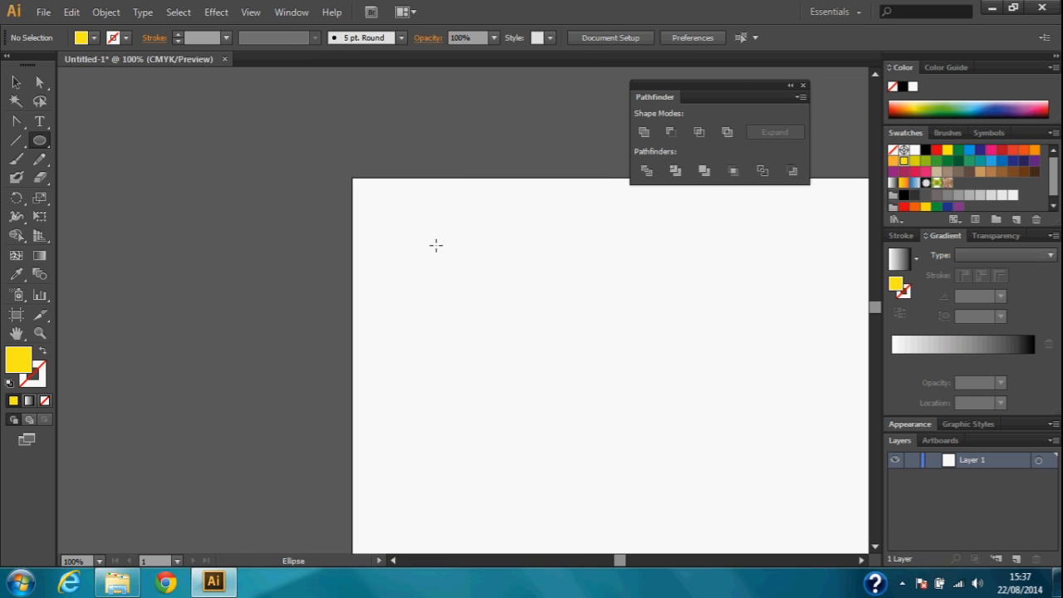
left_click_drag(434, 245, 560, 371)
left_click(15, 83)
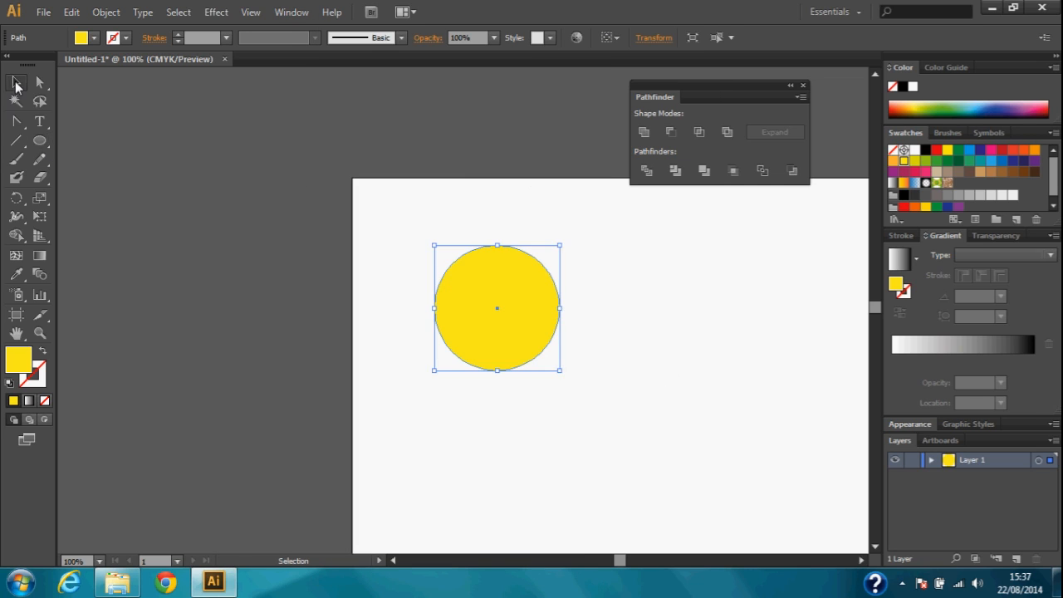
left_click_drag(503, 297, 671, 319)
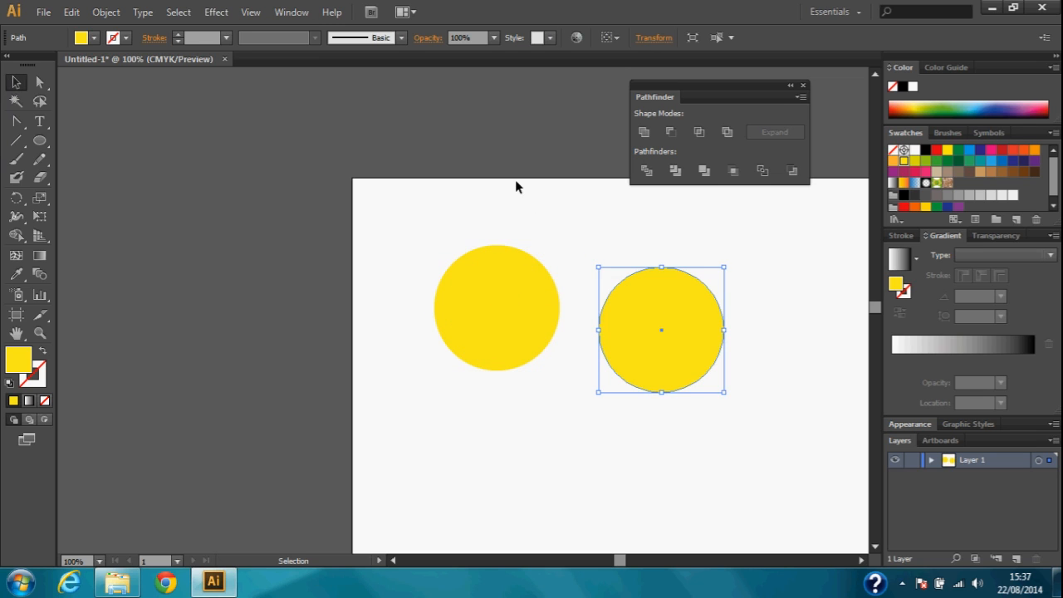
Try Pathfinder Unite on the two separate yellow circles, and return them to independent paths
left_click_drag(363, 280, 717, 345)
left_click(645, 132)
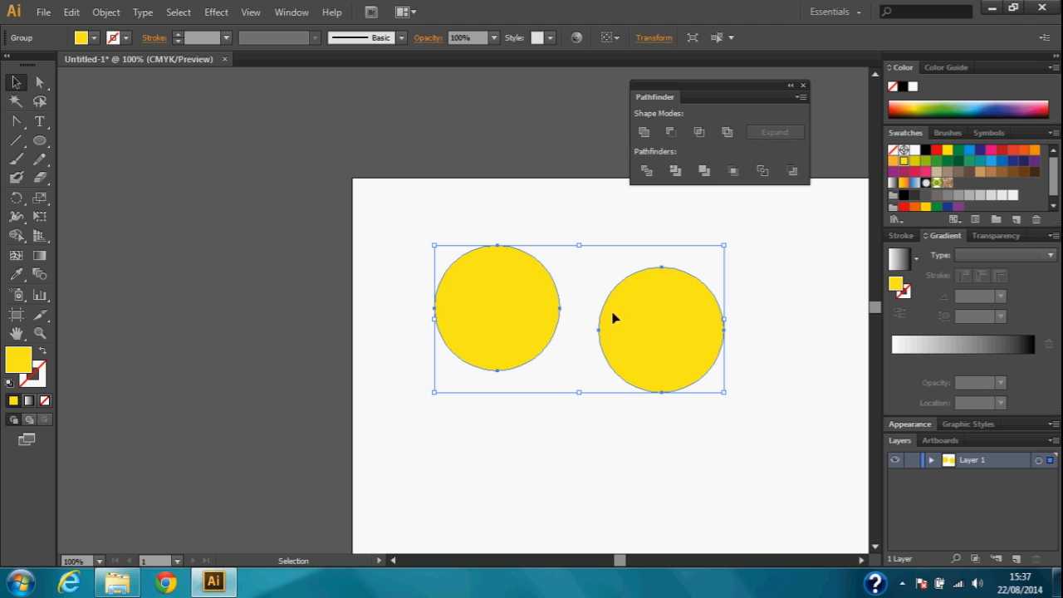
key("ctrl+shift+g")
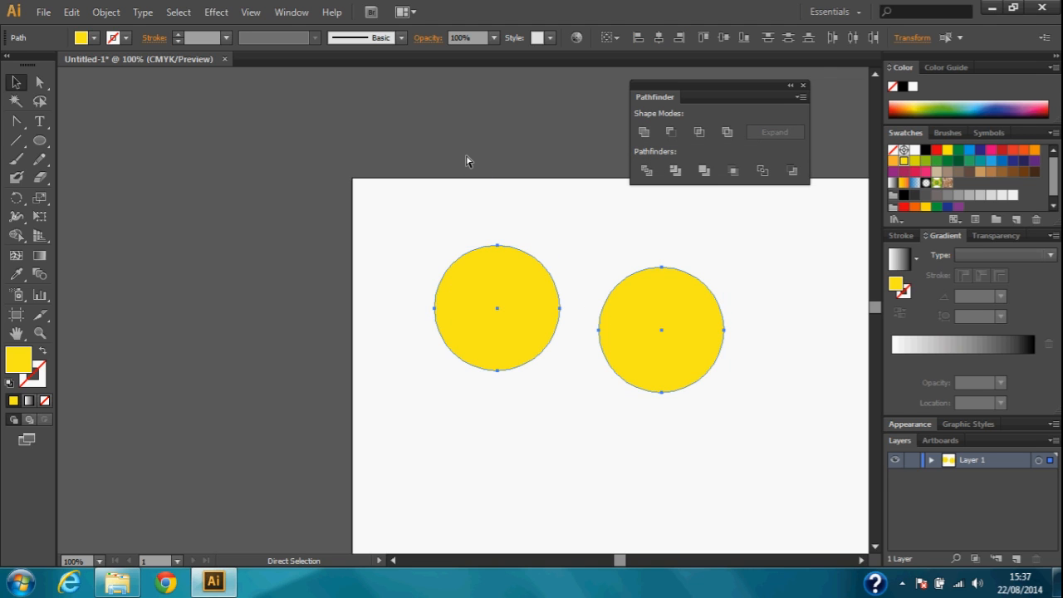
left_click(466, 156)
Move the right circle to overlap half of the left one, and split both with Pathfinder Divide
left_click(655, 318)
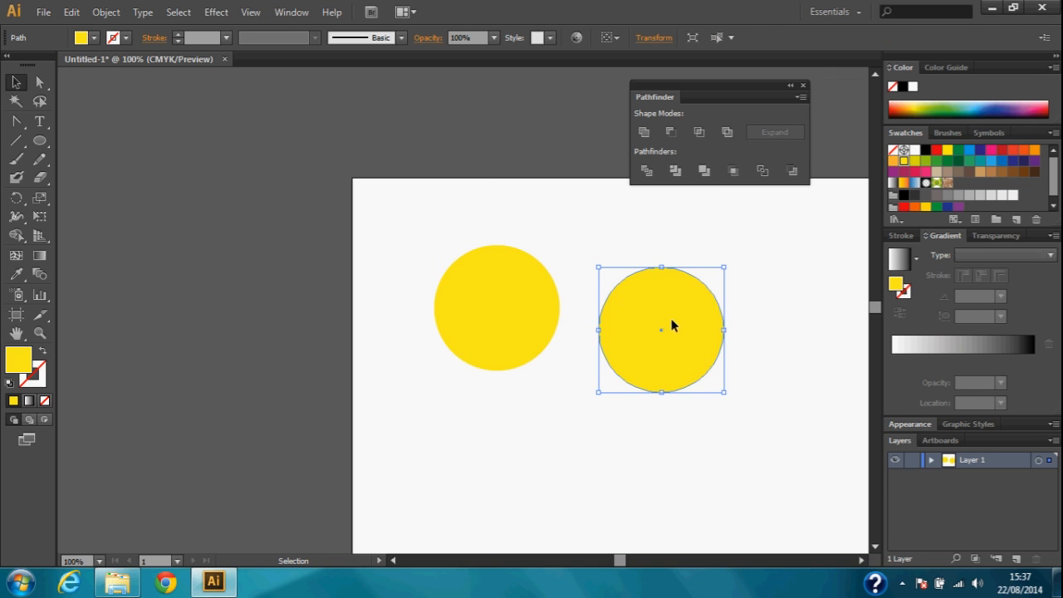
left_click_drag(671, 325, 569, 307)
left_click_drag(320, 268, 741, 359)
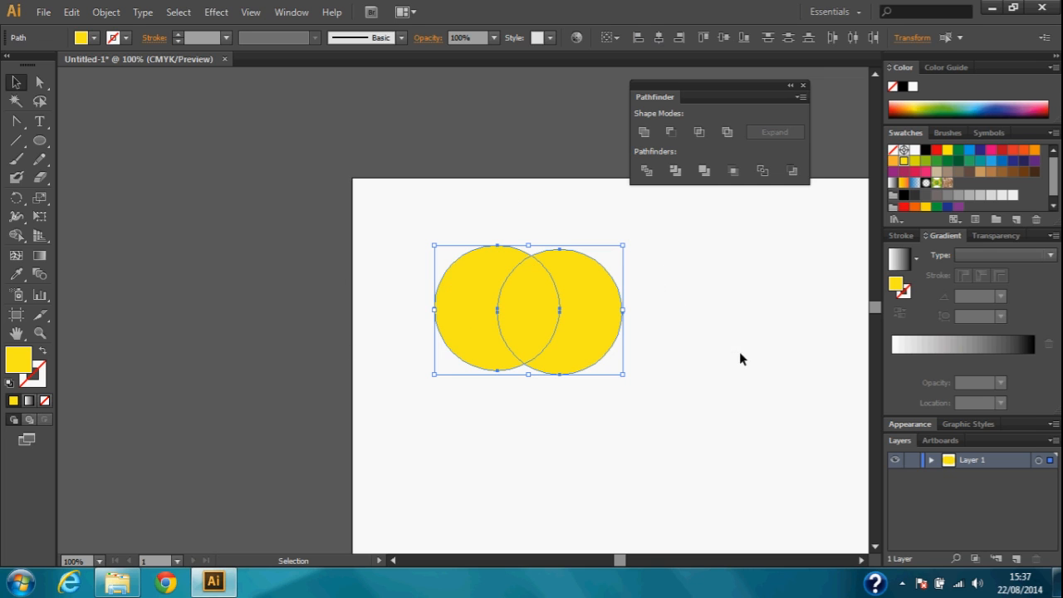
left_click(647, 170)
left_click(731, 330)
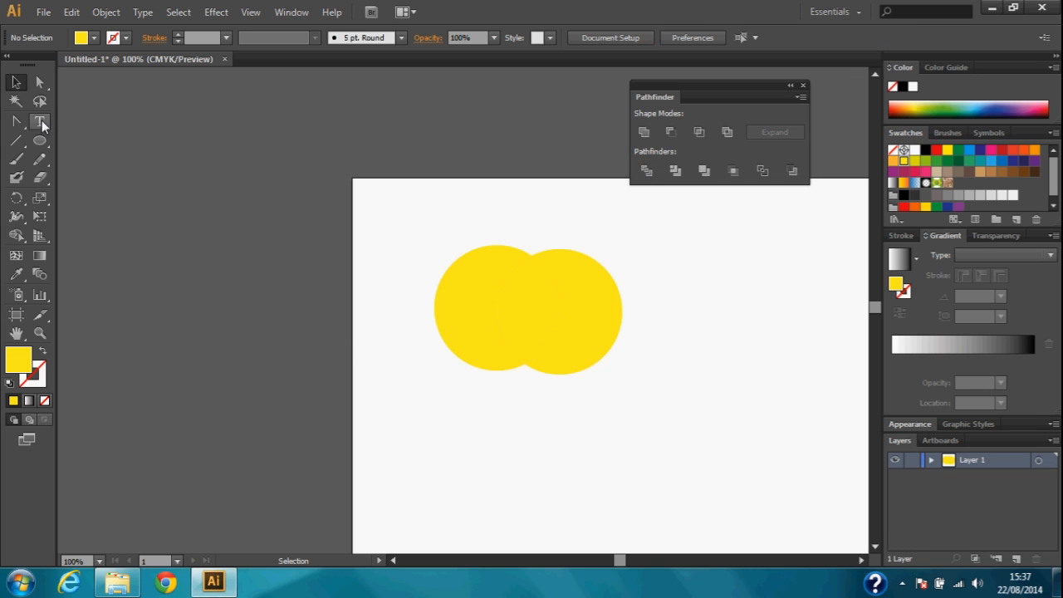
Pull the lens-shaped overlap piece out to the artboard's upper-left corner, and delete all the yellow pieces
left_click_drag(550, 301, 371, 157)
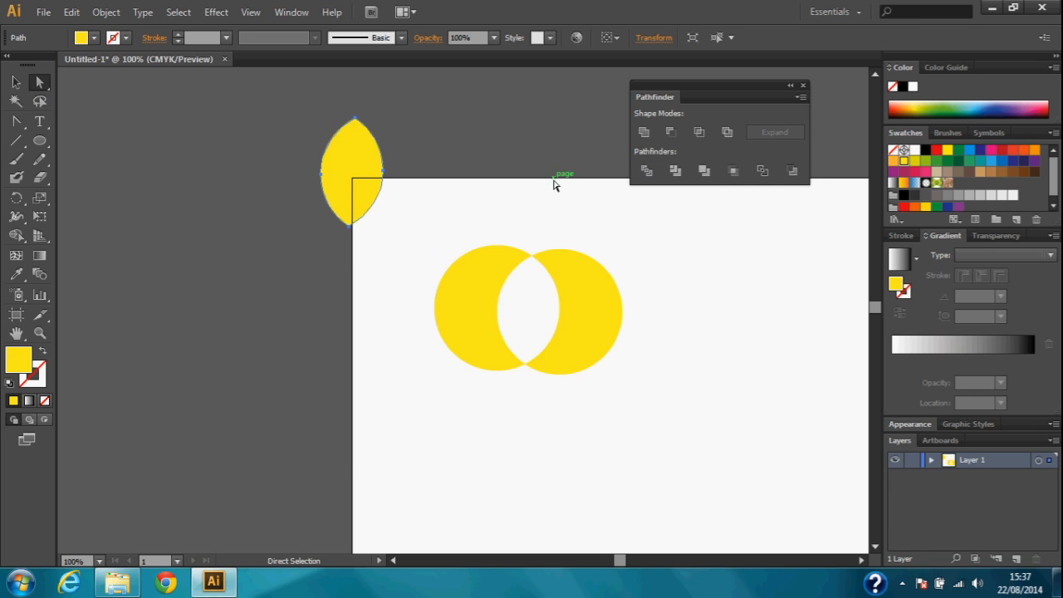
left_click(557, 183)
left_click_drag(247, 162, 676, 434)
key("Delete")
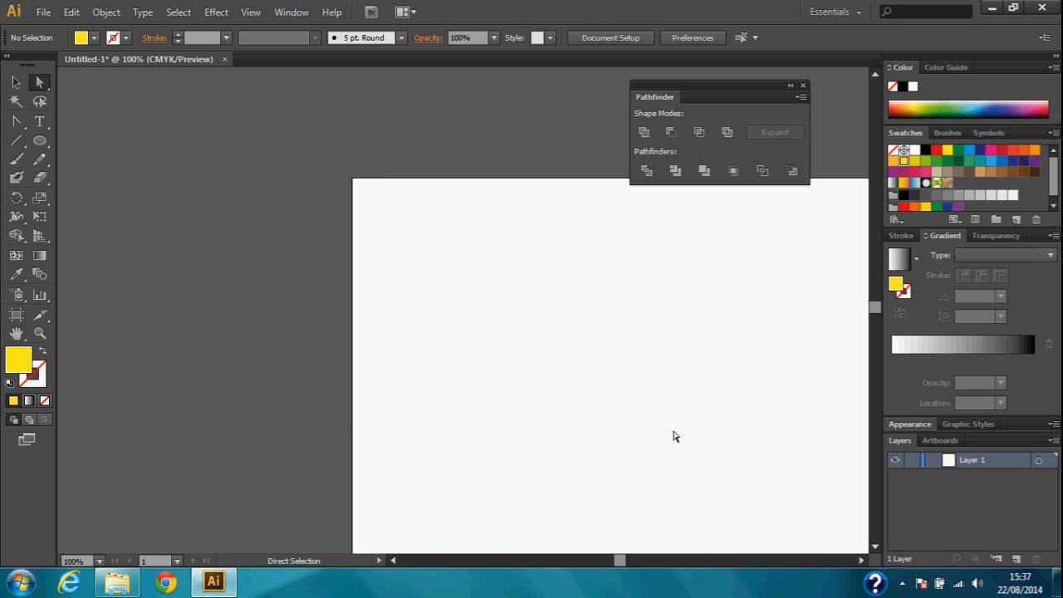
Draw a large yellow circle, scale it down slightly, and position it near the artboard's upper-left corner
left_click(39, 141)
left_click_drag(455, 270, 693, 462)
left_click(16, 83)
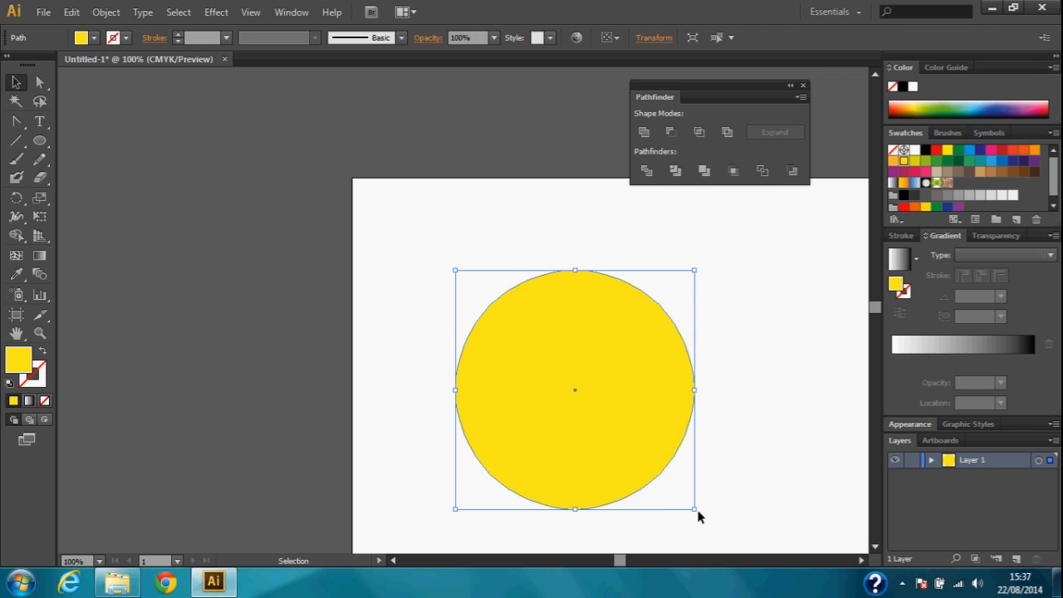
left_click_drag(694, 510, 666, 480)
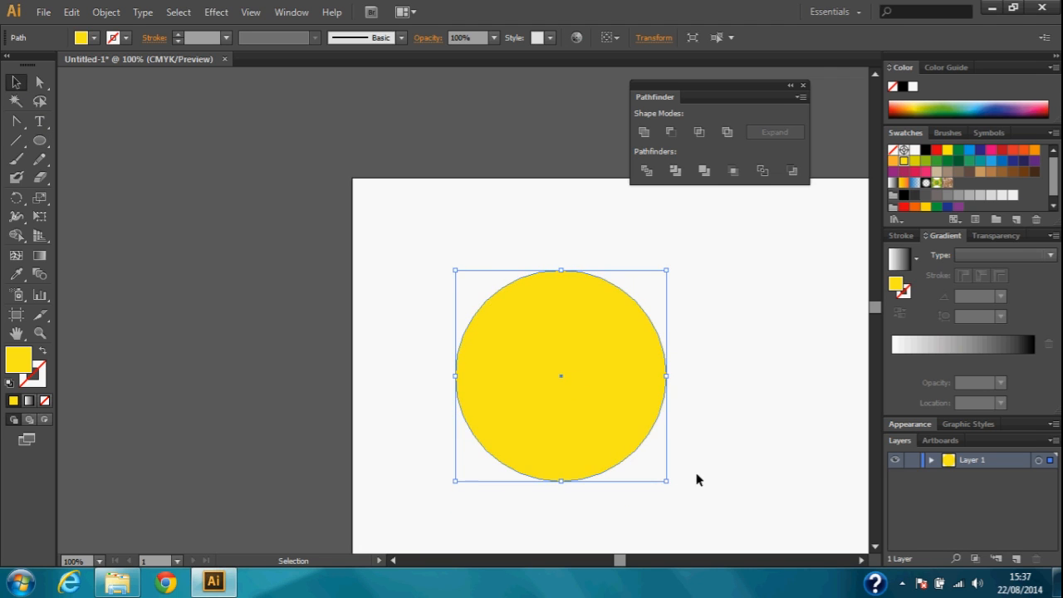
left_click_drag(573, 386, 500, 330)
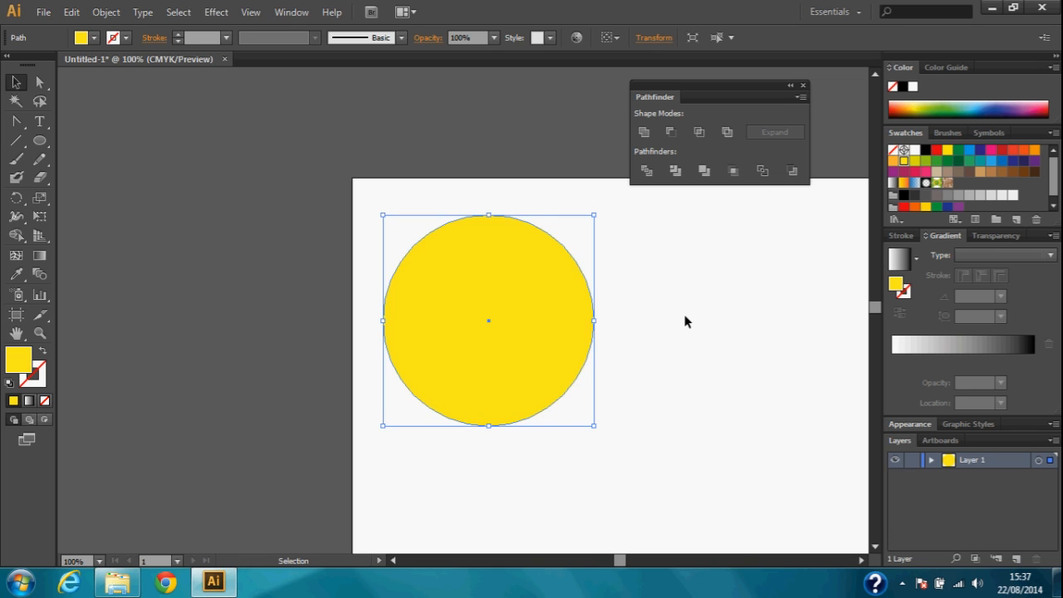
left_click_drag(554, 299, 571, 299)
Draw a yellow rectangle covering the lower half of the circle, and split both shapes with Pathfinder Divide
left_click_drag(39, 141, 142, 139)
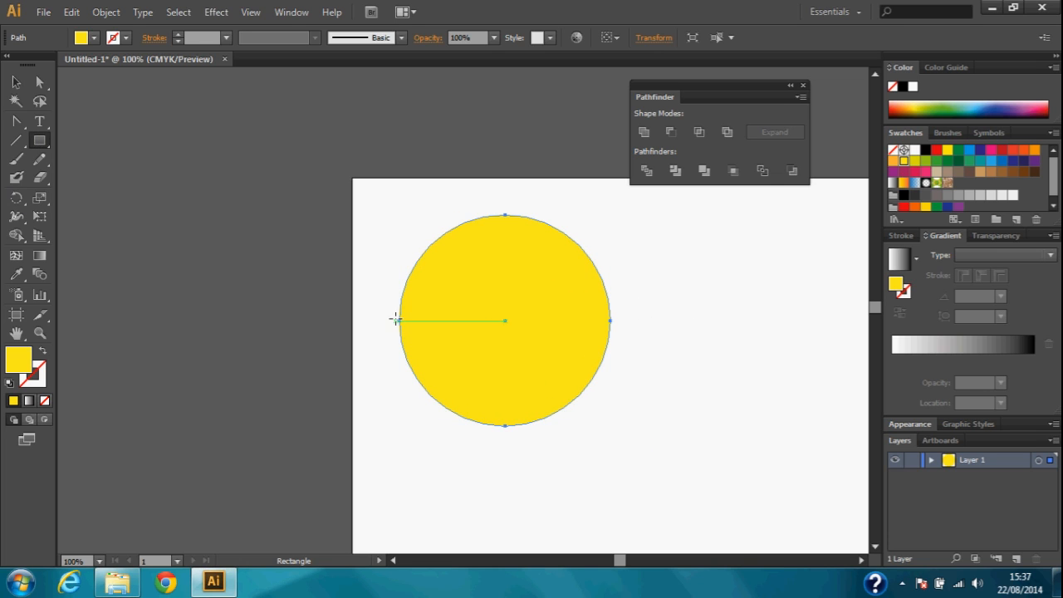
left_click_drag(399, 320, 618, 459)
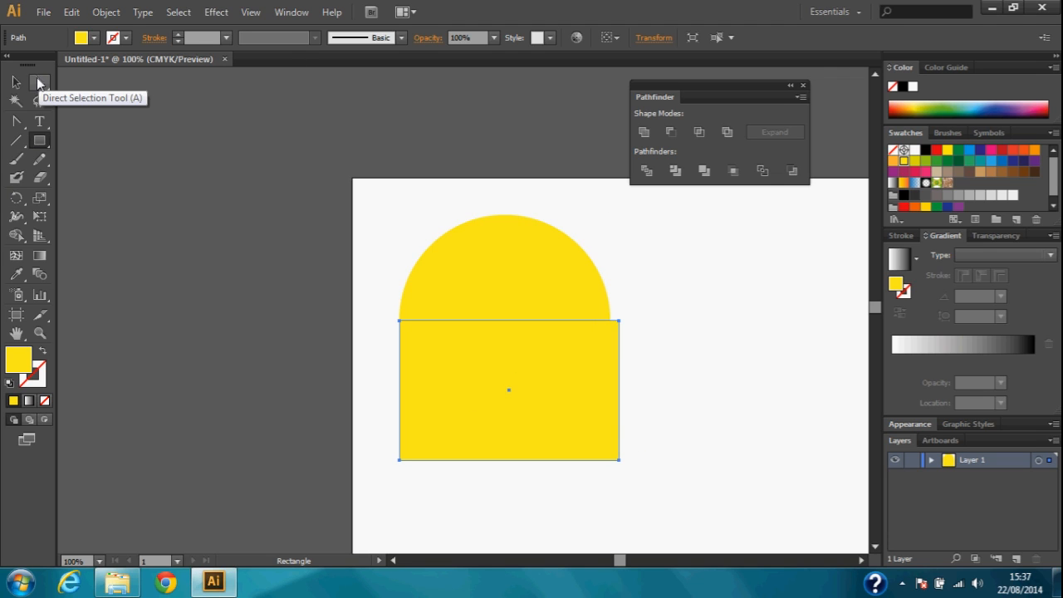
left_click(39, 81)
left_click_drag(355, 184, 662, 501)
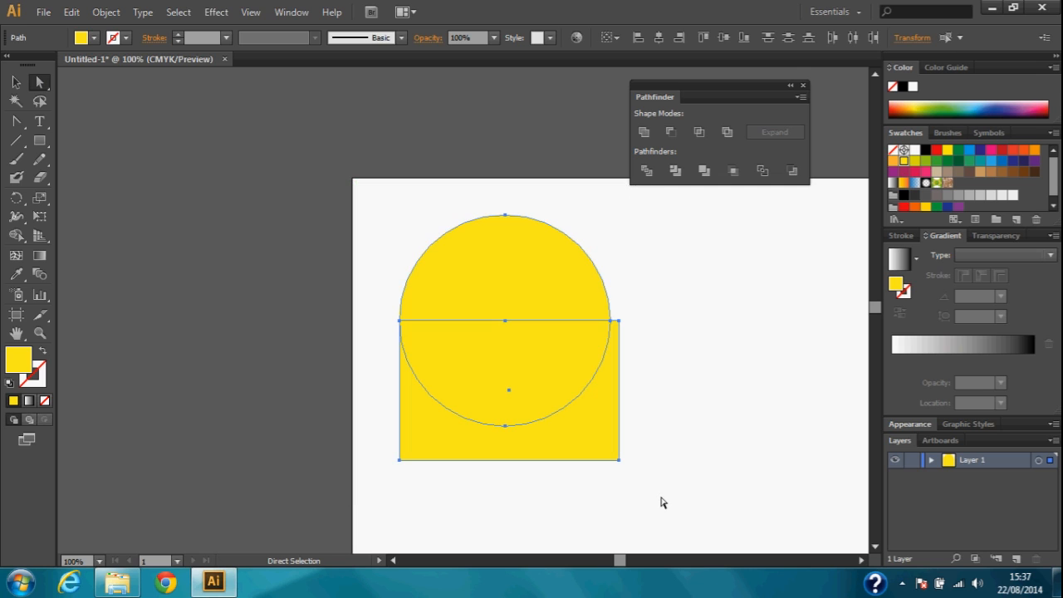
left_click(645, 176)
left_click(752, 319)
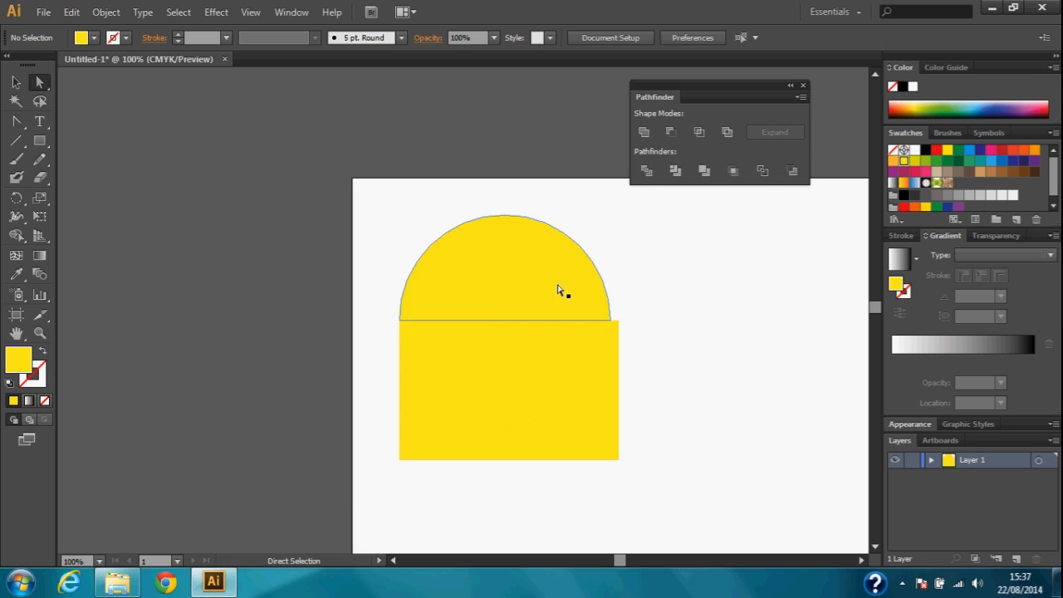
Pull the upper and lower half circles apart, and delete the leftover rectangle piece
left_click_drag(557, 284, 550, 260)
left_click_drag(541, 375, 505, 358)
left_click(582, 432)
key("Delete")
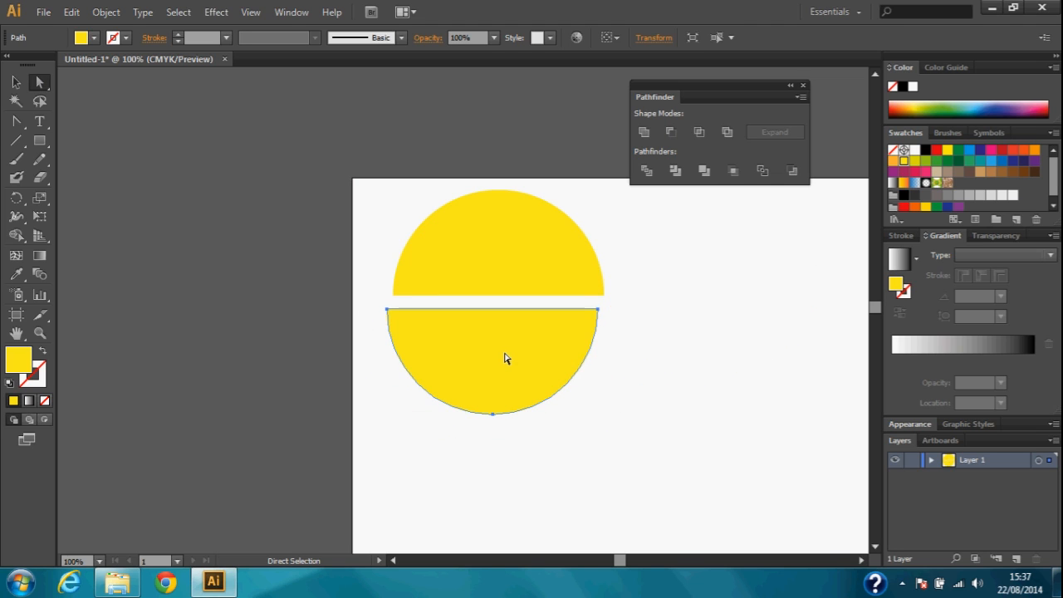
Move the upper half circle onto the flat edge of the lower half, offset to the left
left_click(650, 318)
left_click_drag(525, 250, 486, 264)
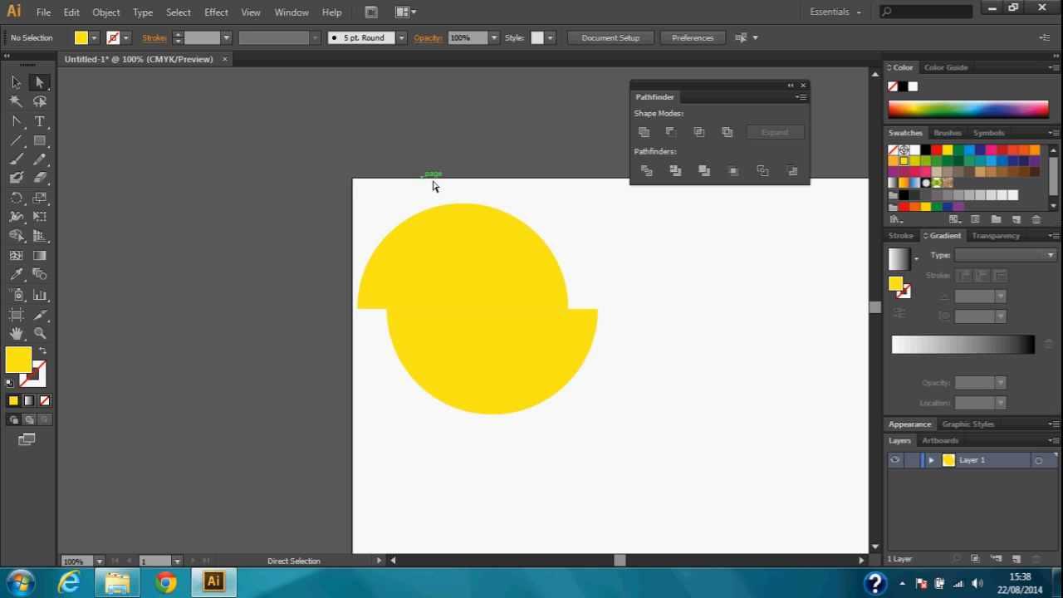
Delete both half circles, including the leftover path segment
left_click_drag(434, 180, 750, 420)
key("Delete")
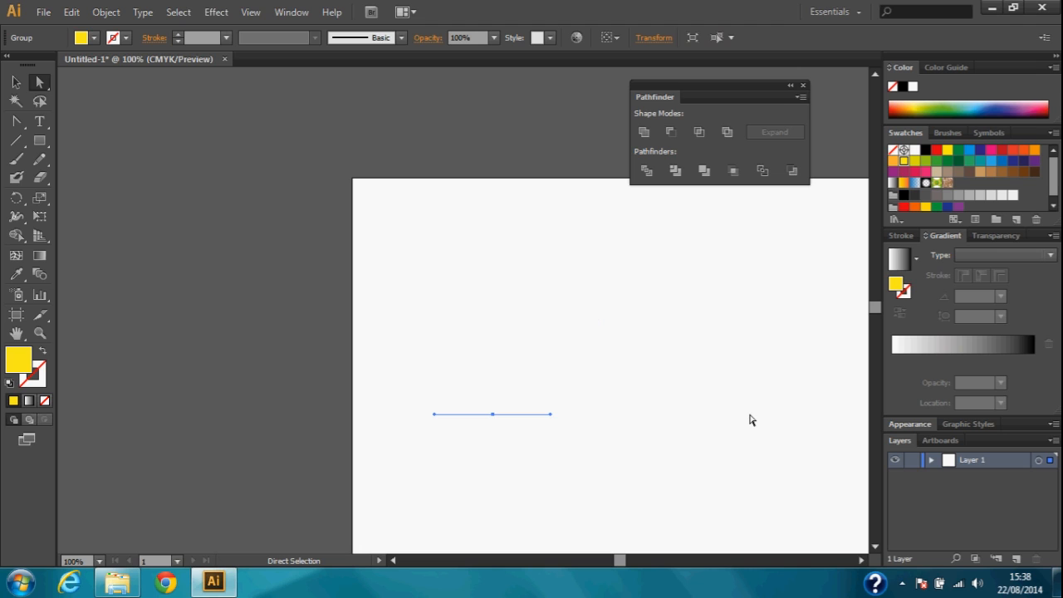
key("Delete")
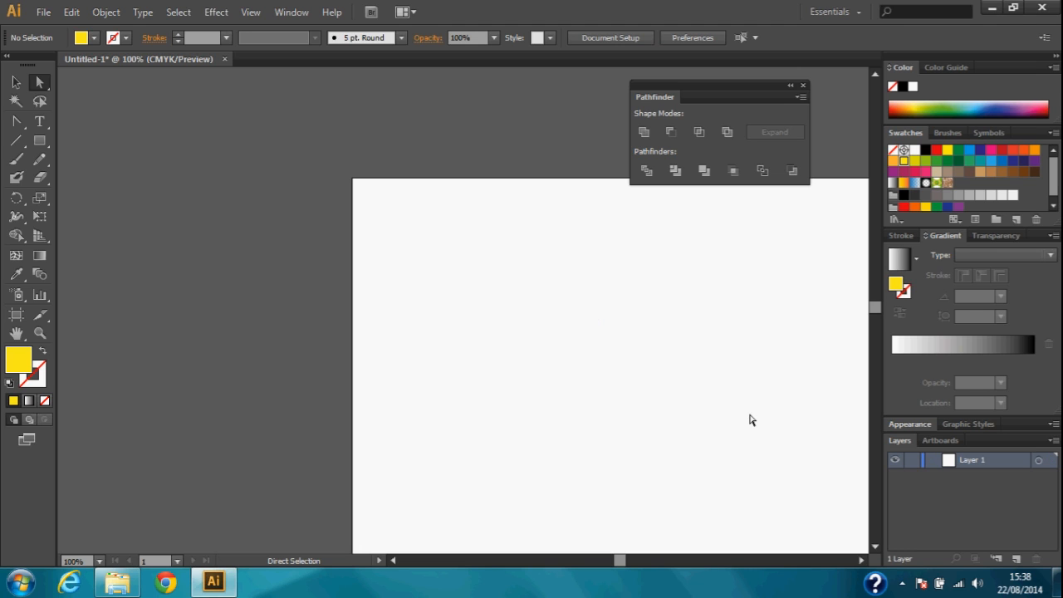